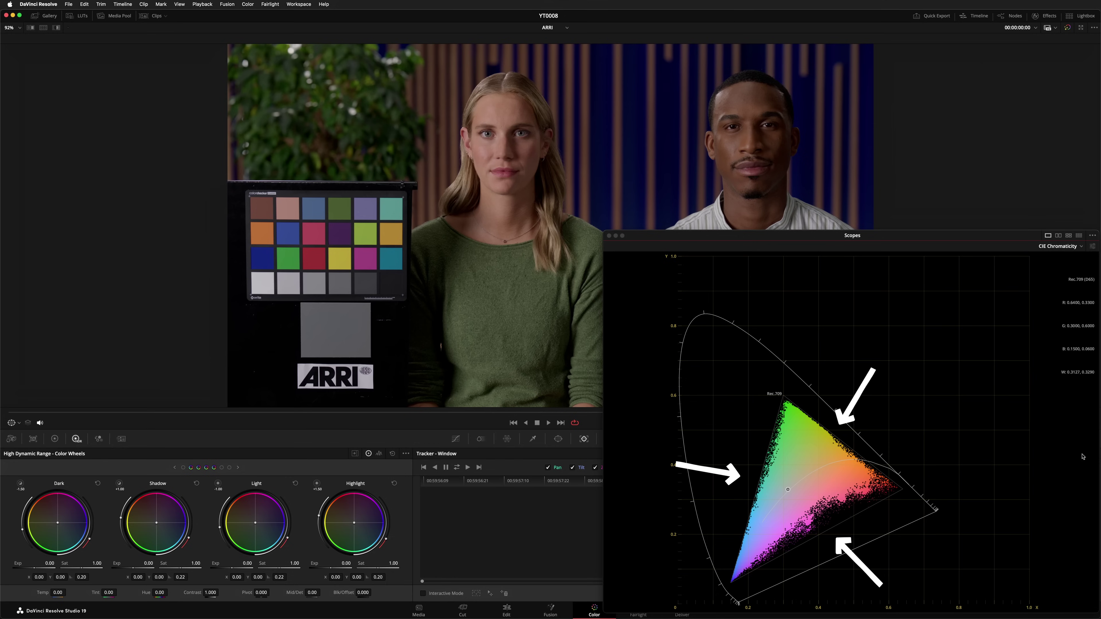
# Add an ARRI Wide Gamut 3 overlay to the chromaticity scope and pan the chart.
pyautogui.click(1093, 246)
pyautogui.click(1056, 564)
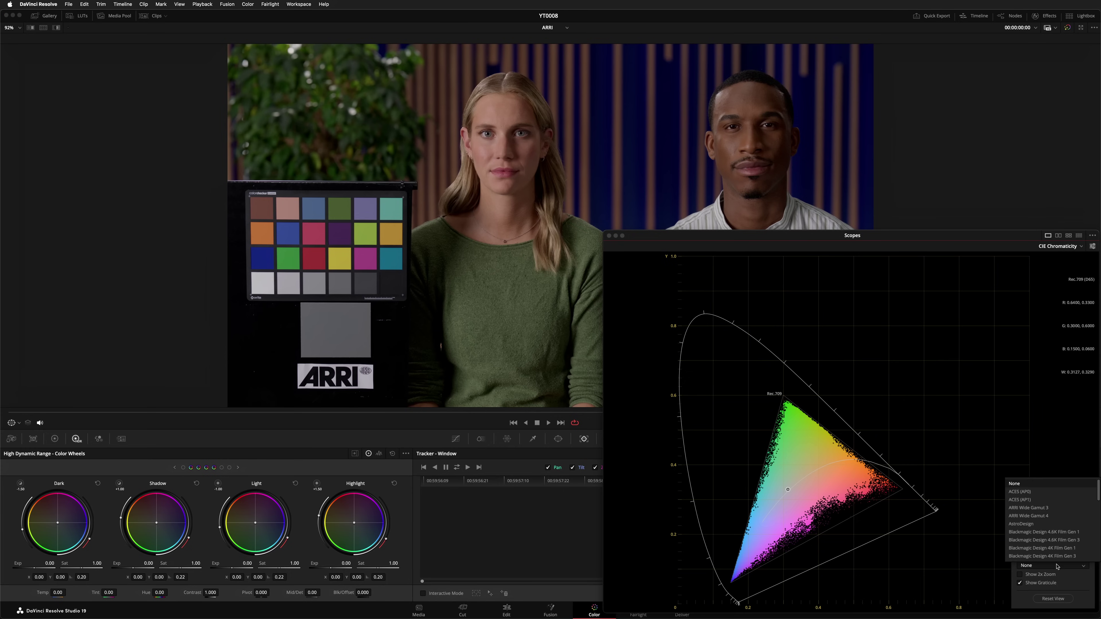
pyautogui.click(1043, 508)
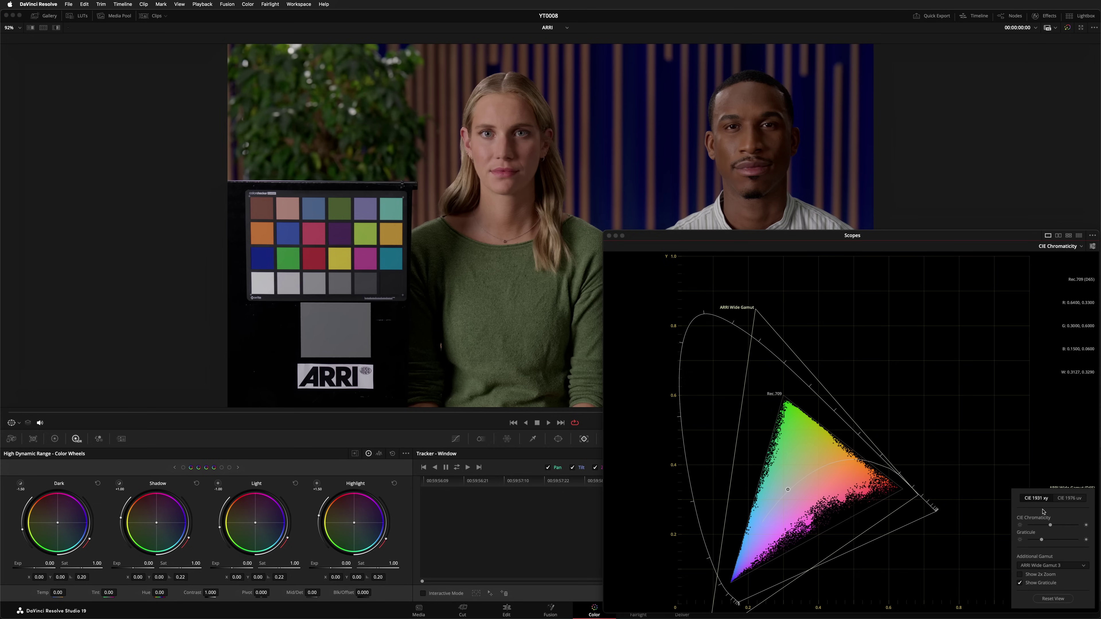
pyautogui.click(959, 447)
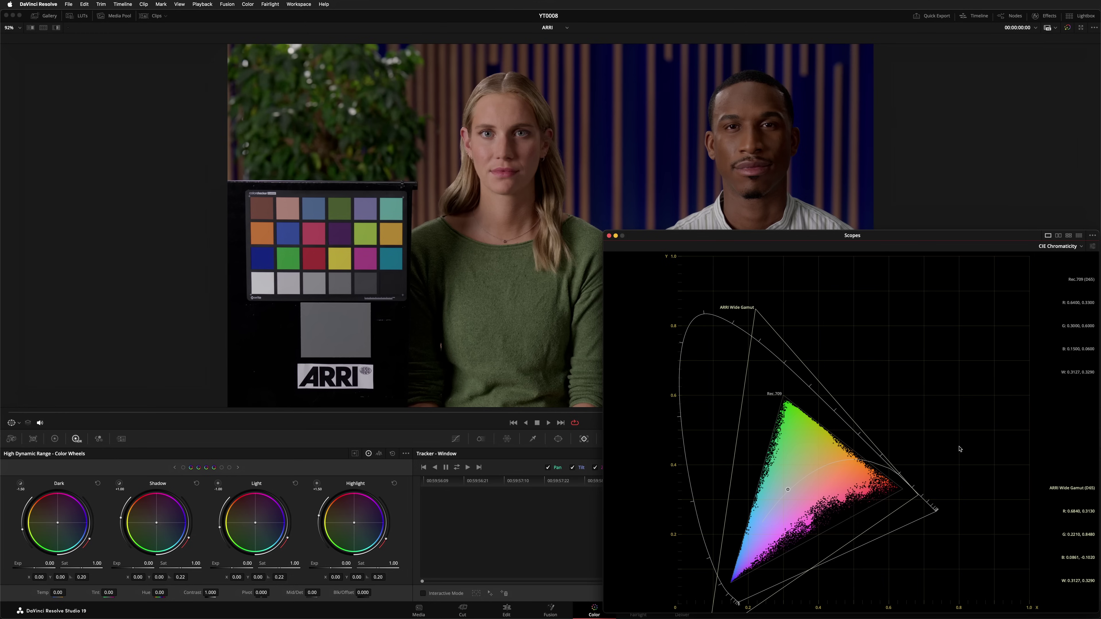
pyautogui.moveTo(979, 509); pyautogui.dragTo(970, 469)
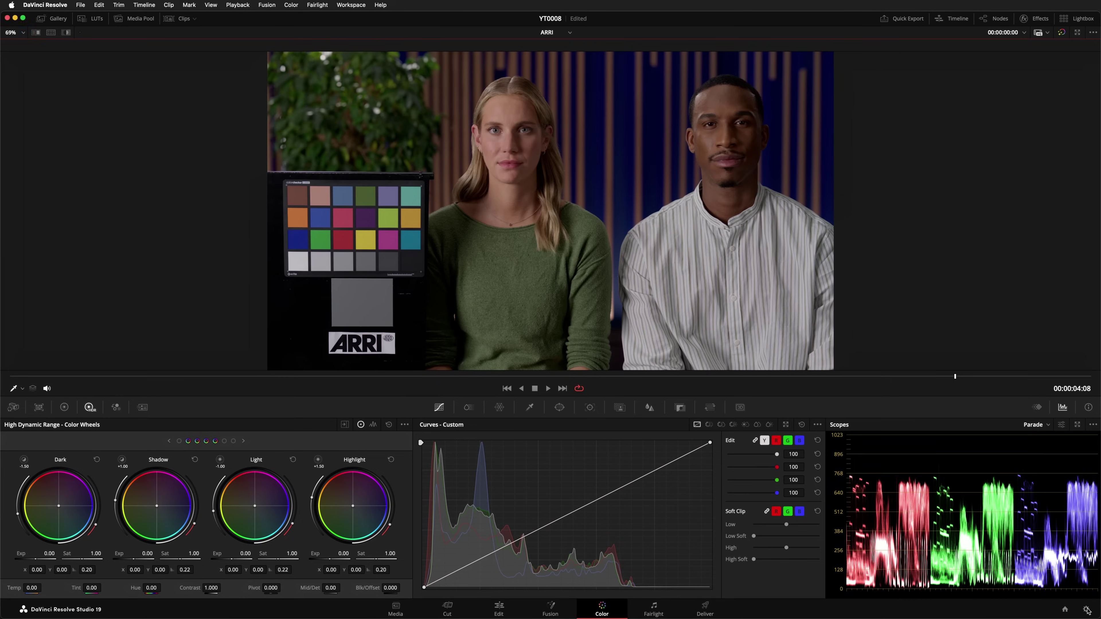
# Show the Color science options on the Color Management page of Project Settings.
pyautogui.click(1084, 608)
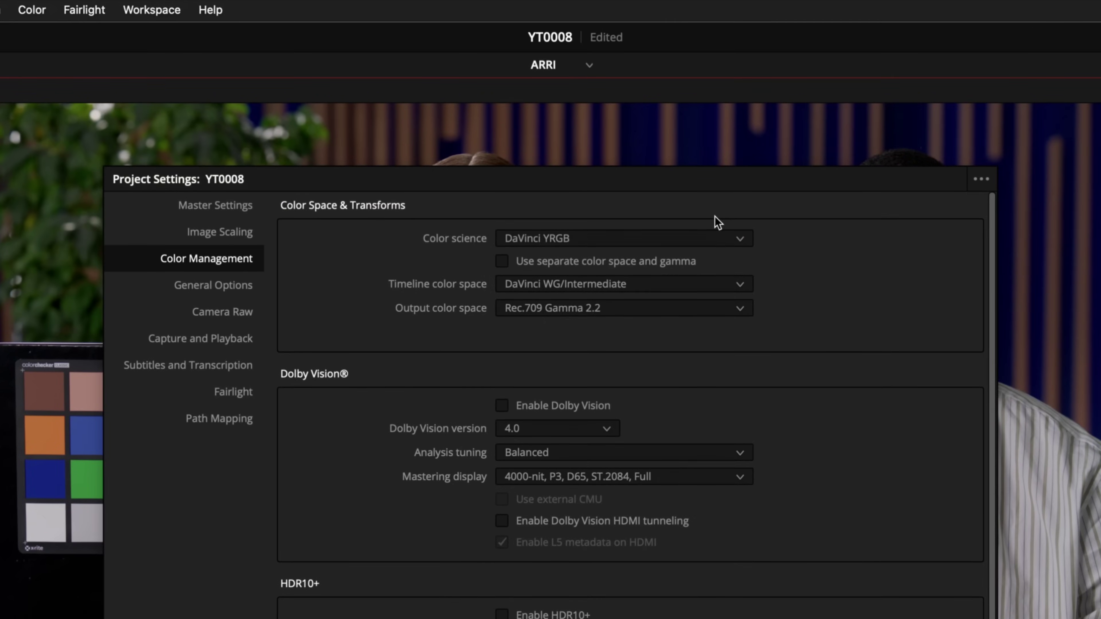
pyautogui.click(711, 230)
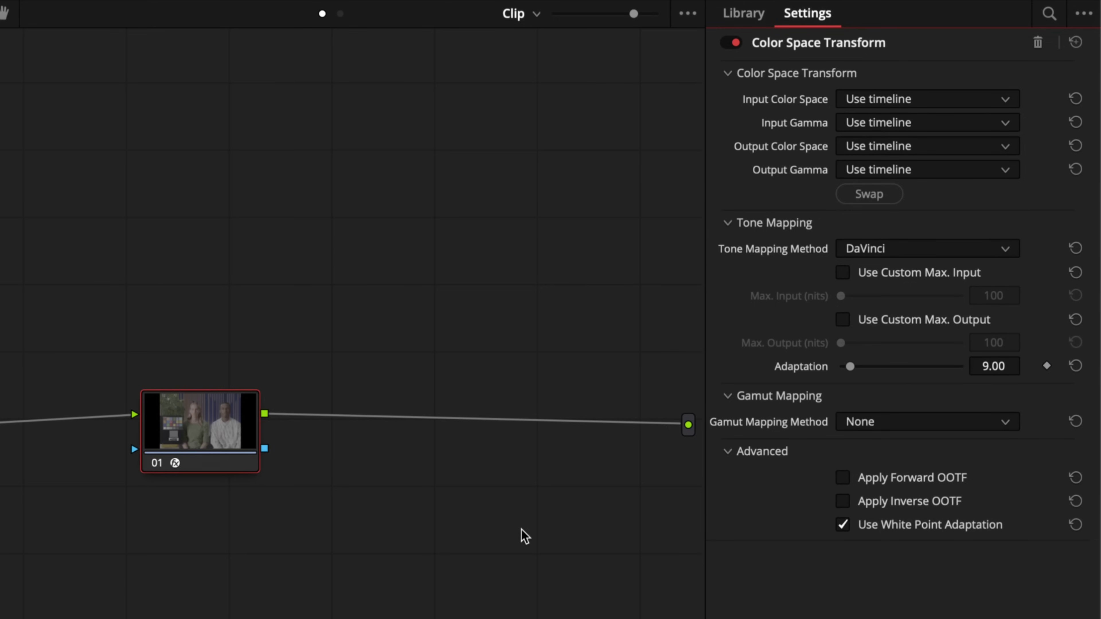
# Set the CST input to ARRI Wide Gamut 3 colour space with ARRI LogC3 gamma.
pyautogui.click(953, 102)
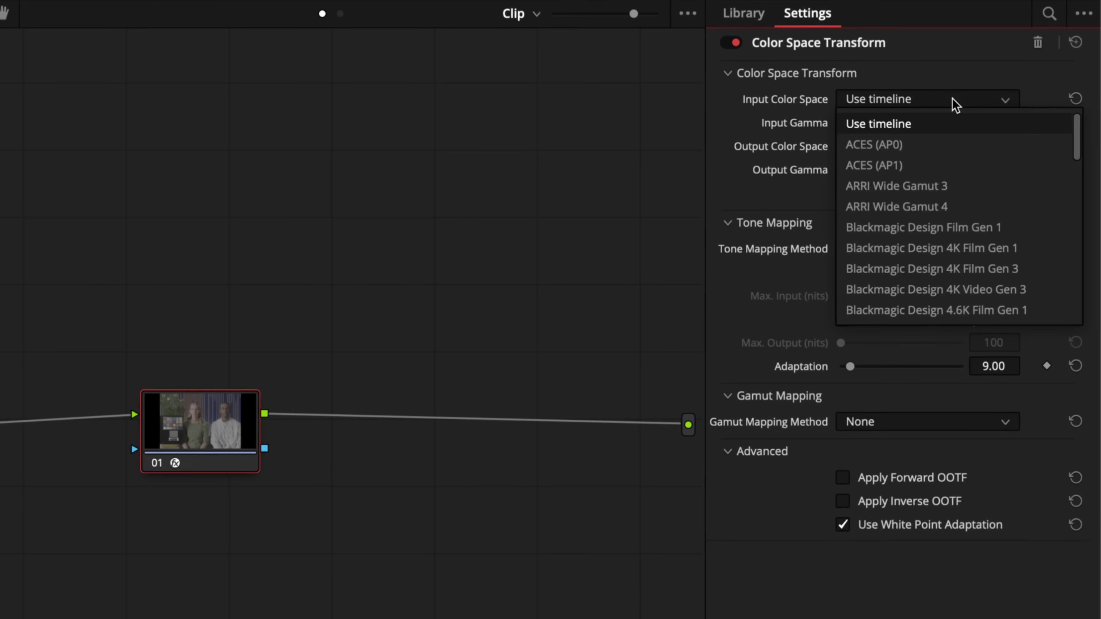
pyautogui.click(959, 186)
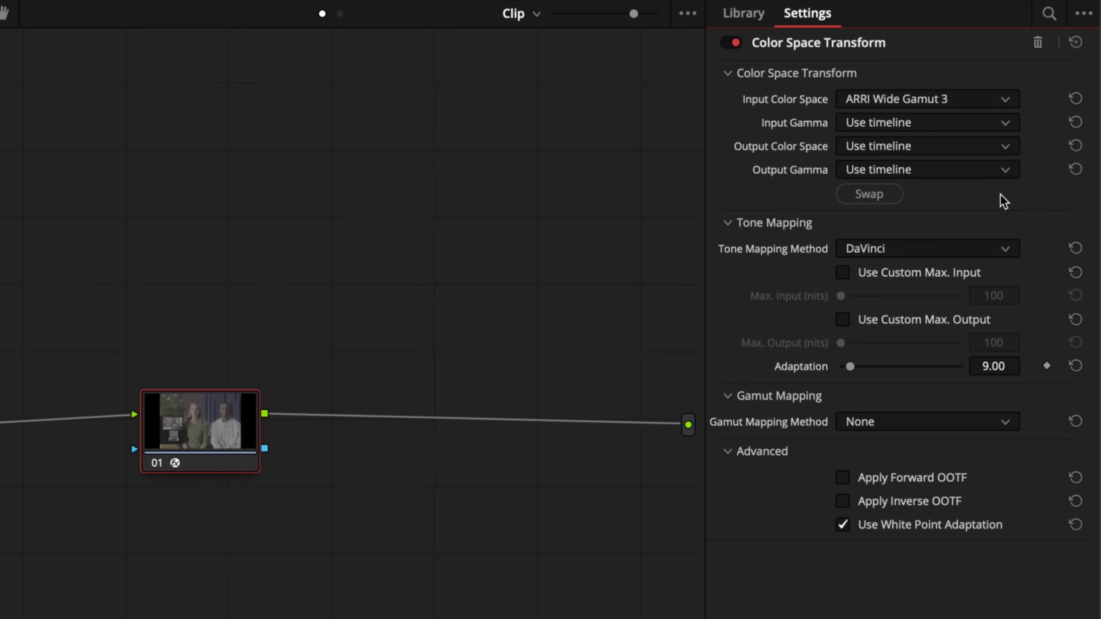
pyautogui.click(982, 126)
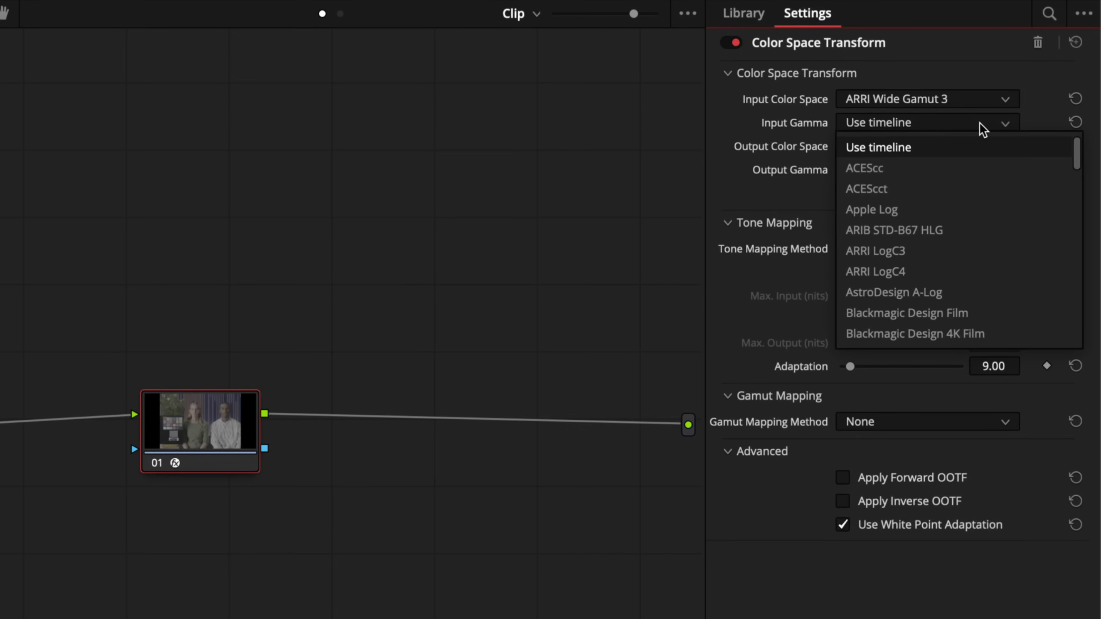
pyautogui.click(965, 249)
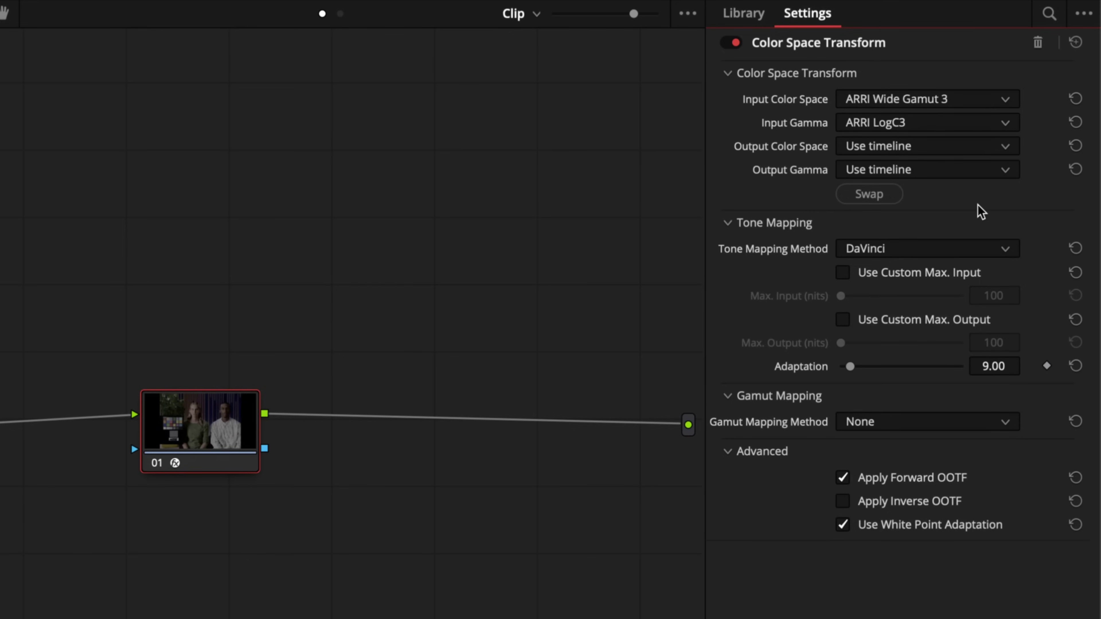
# Set the CST output colour space to Rec.709 and output gamma to Gamma 2.2.
pyautogui.click(948, 156)
pyautogui.scroll(-10, 946, 167)
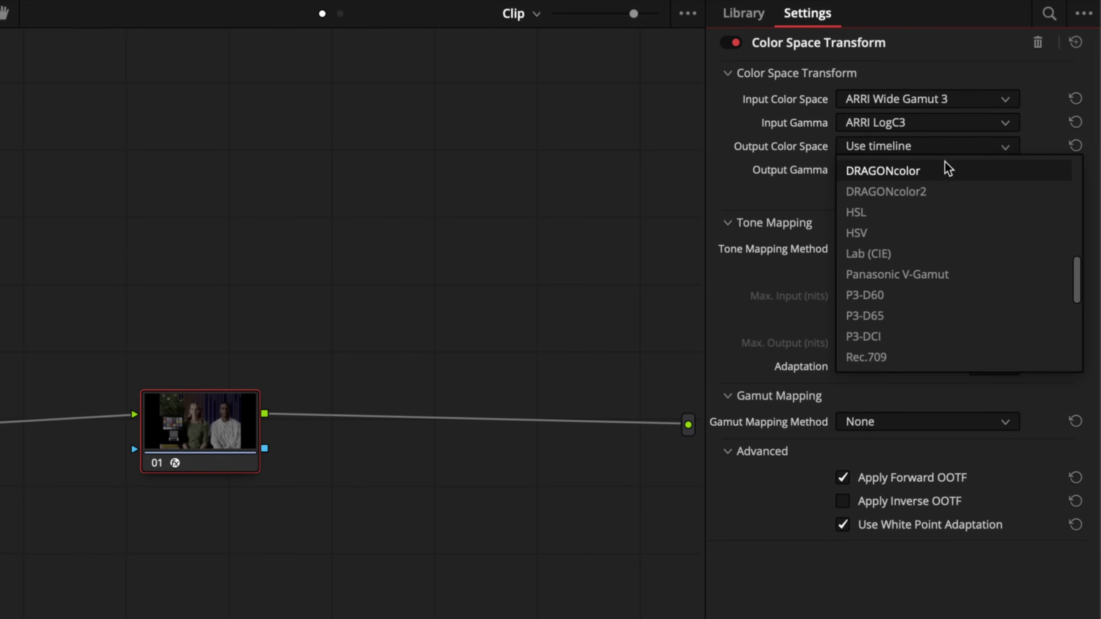
pyautogui.click(924, 362)
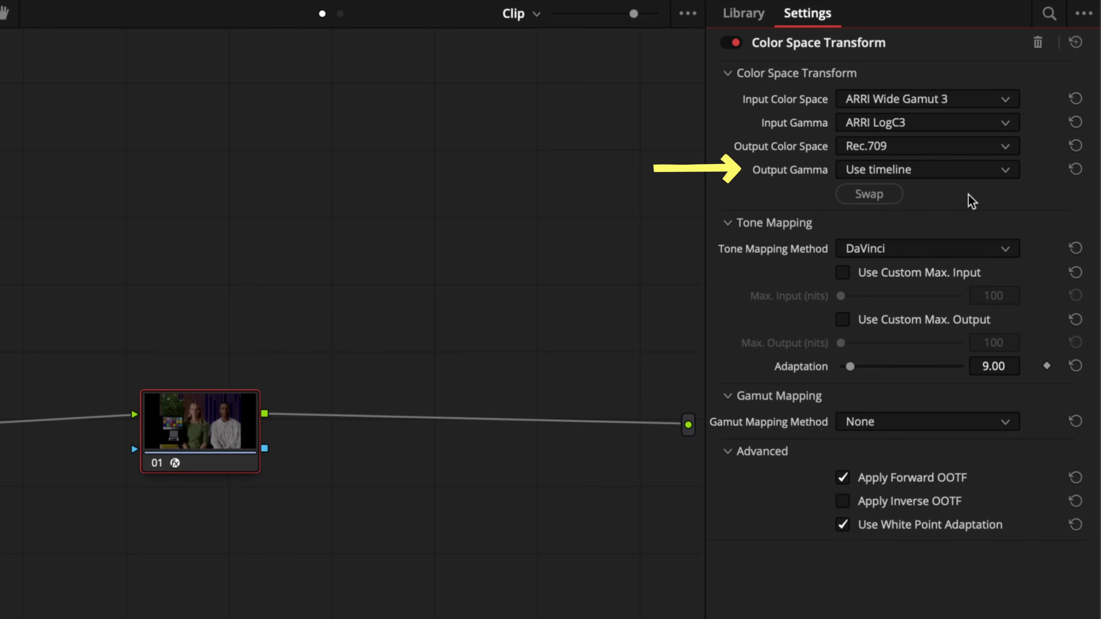
pyautogui.click(970, 176)
pyautogui.scroll(-5, 971, 189)
pyautogui.click(929, 381)
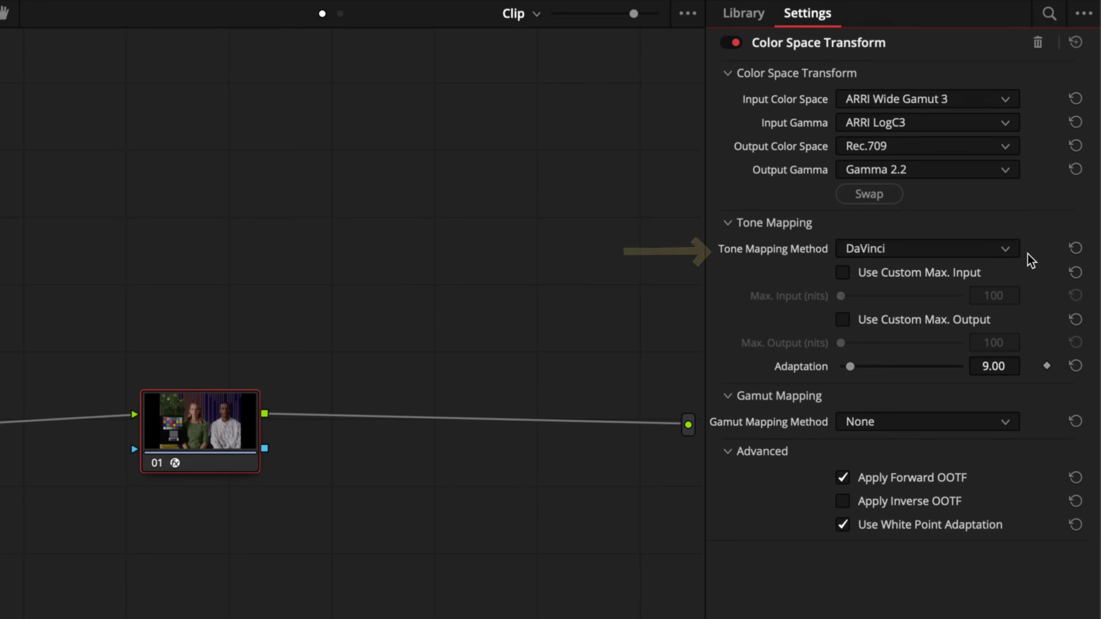
pyautogui.click(1014, 256)
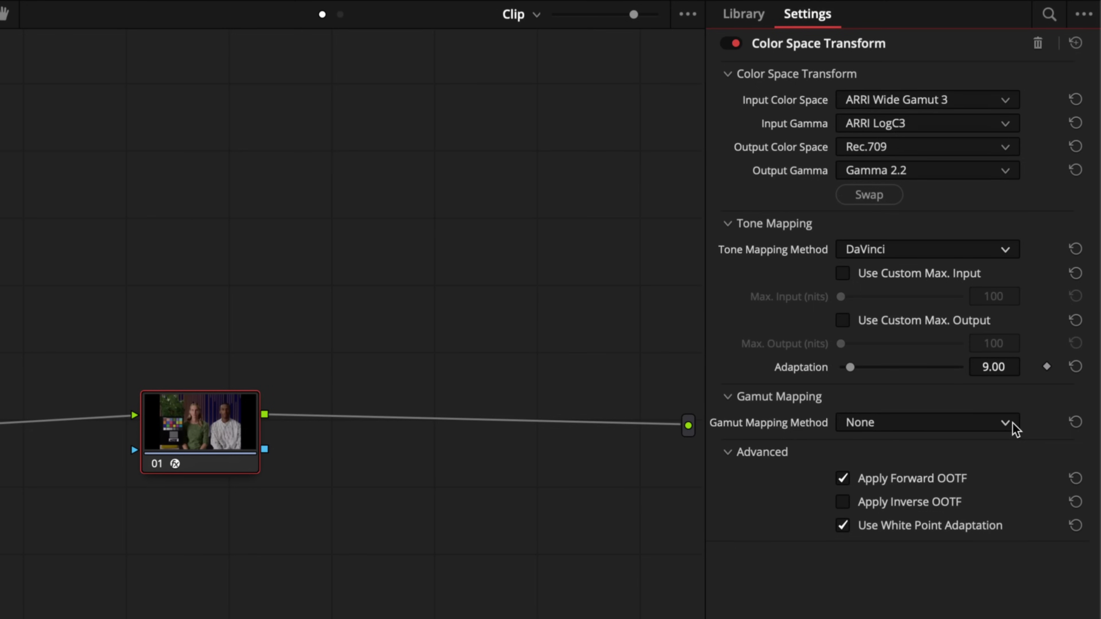
# Choose Saturation Compression as the CST's gamut mapping method.
pyautogui.click(1013, 427)
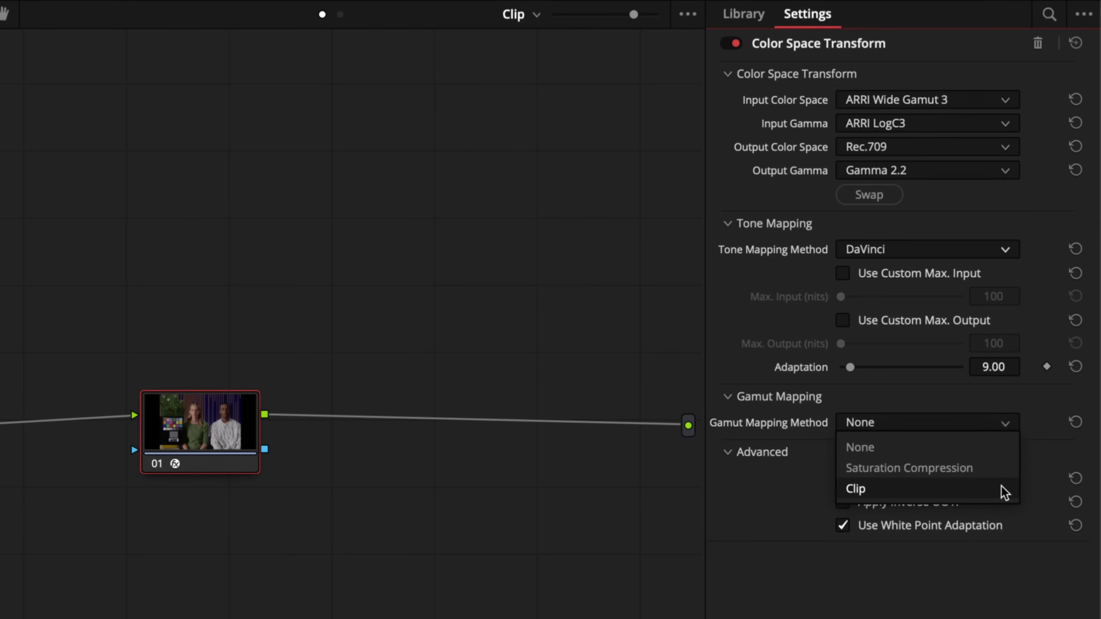
pyautogui.click(999, 470)
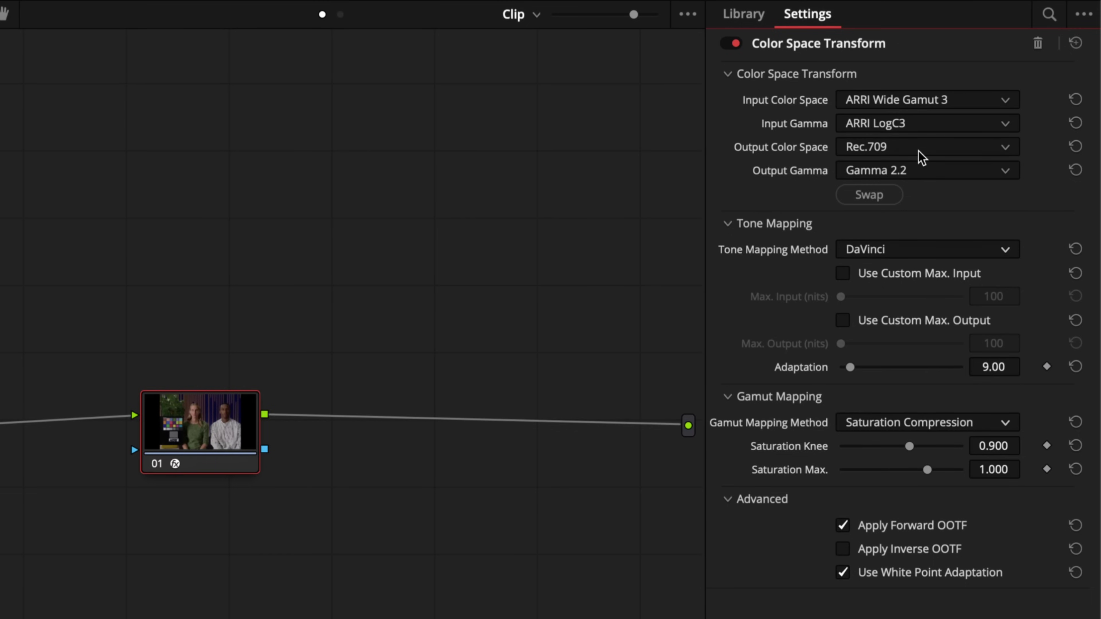
pyautogui.click(889, 197)
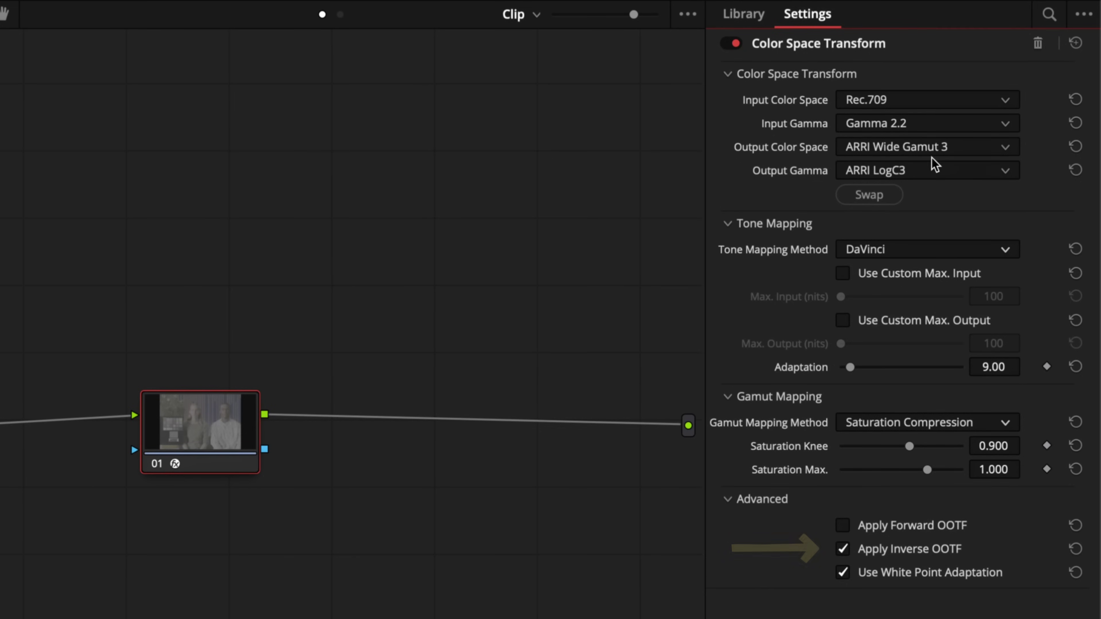
pyautogui.click(885, 193)
pyautogui.click(885, 195)
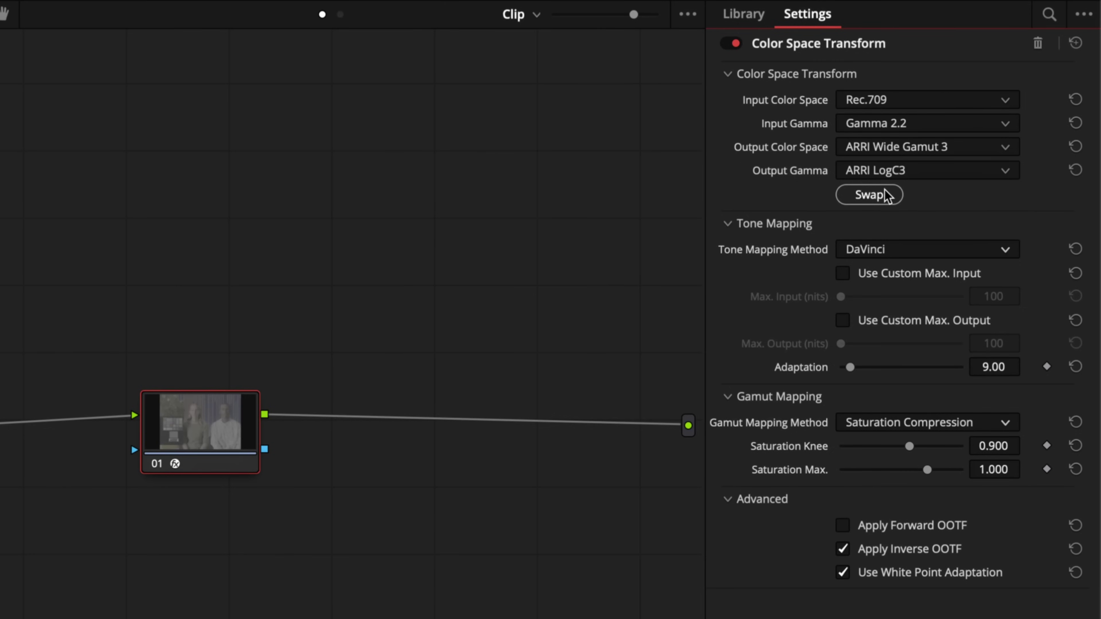
pyautogui.click(885, 195)
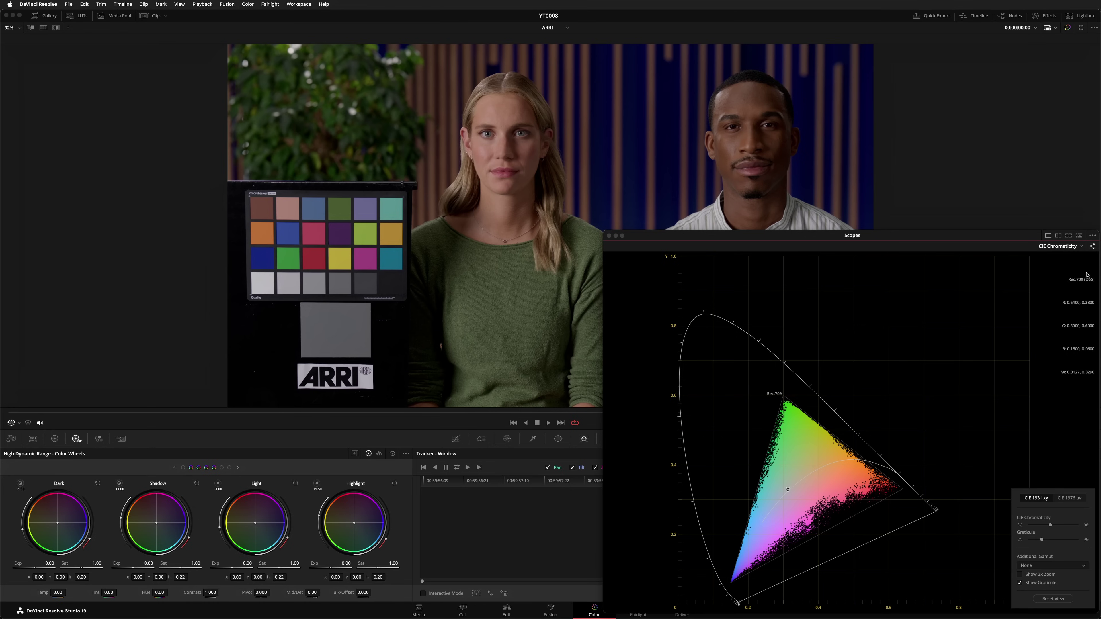
# Overlay ARRI Wide Gamut 3, then DaVinci WG instead, on the chromaticity scope.
pyautogui.click(1058, 565)
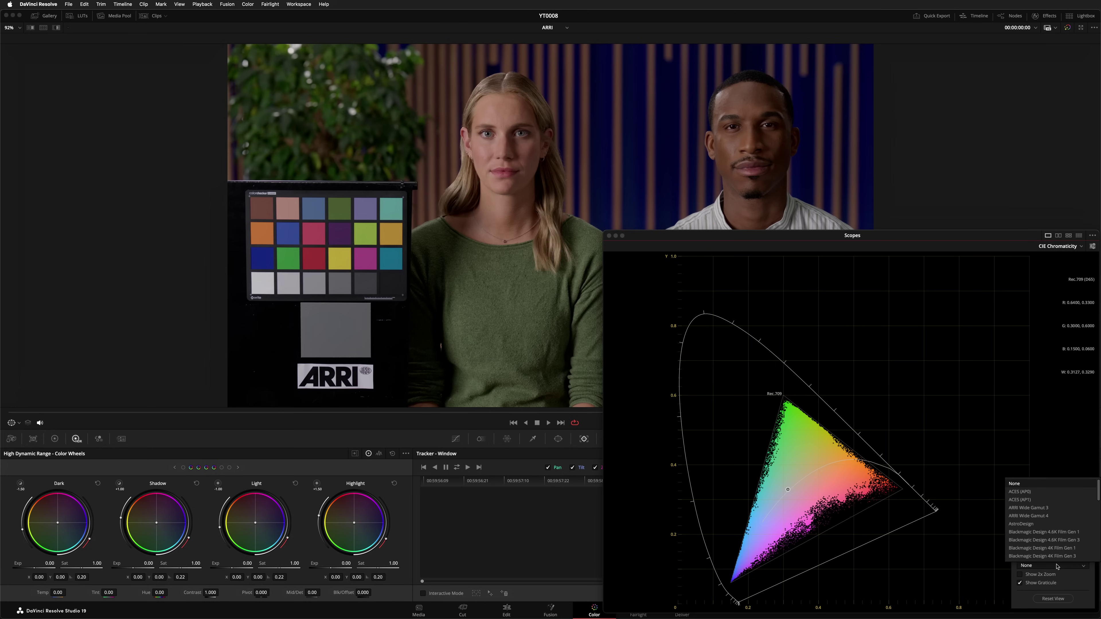
pyautogui.click(1040, 513)
pyautogui.click(1017, 477)
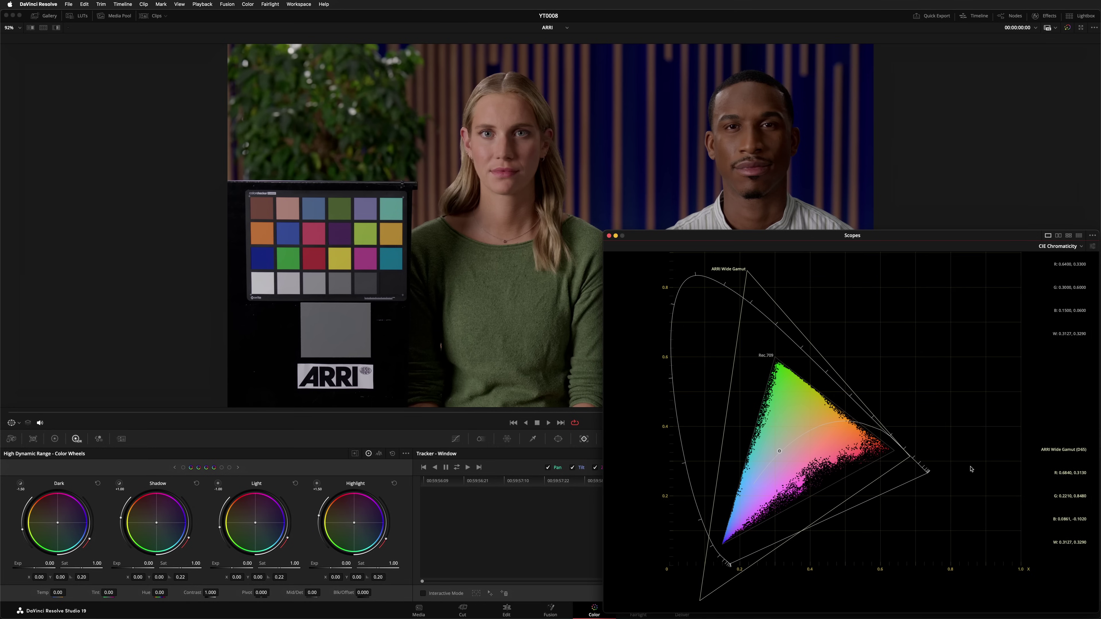
pyautogui.click(1092, 246)
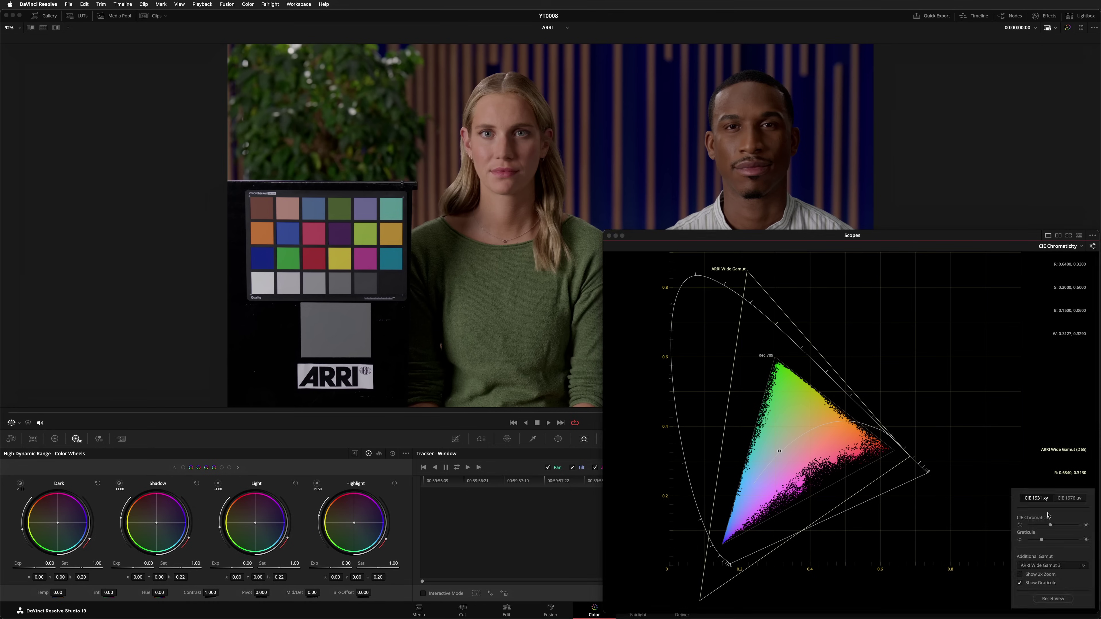
pyautogui.click(1053, 565)
pyautogui.click(1039, 516)
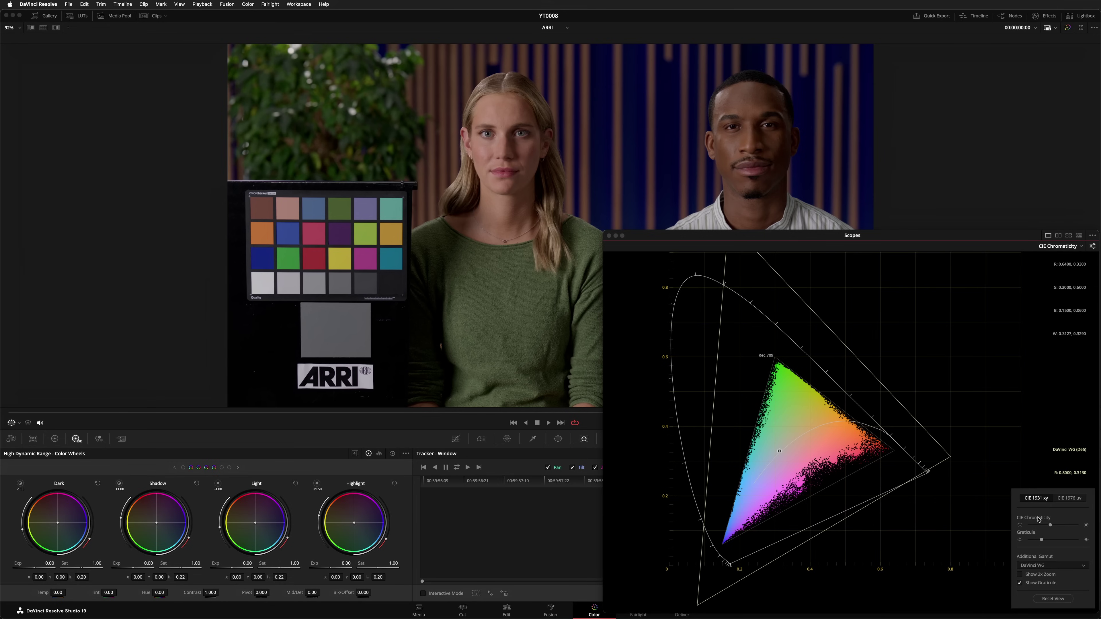
pyautogui.click(983, 367)
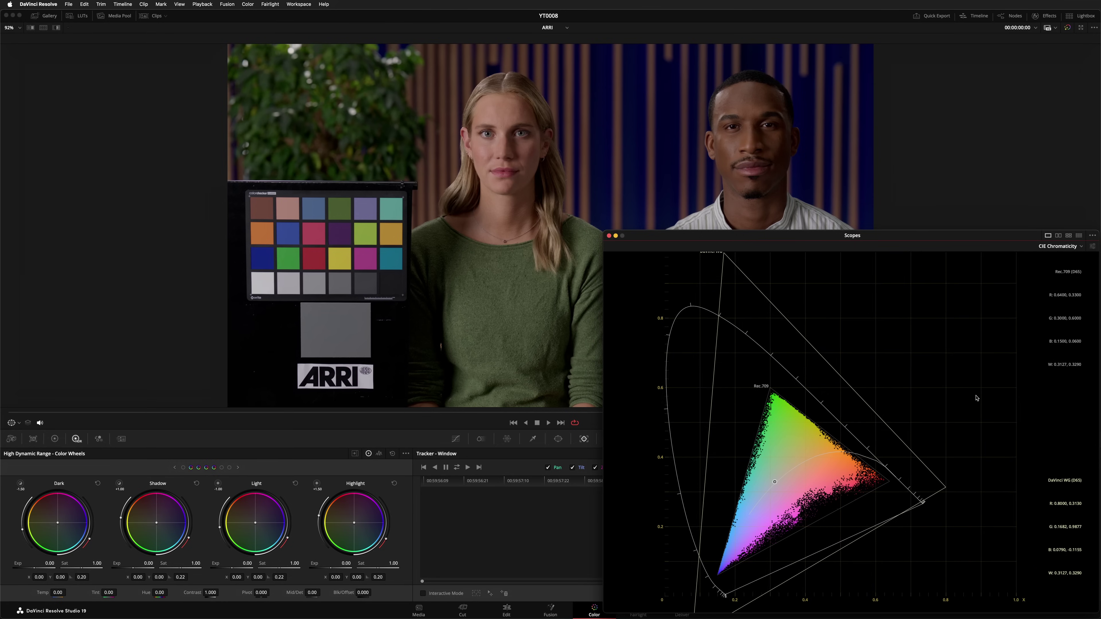
pyautogui.scroll(-2, 971, 375)
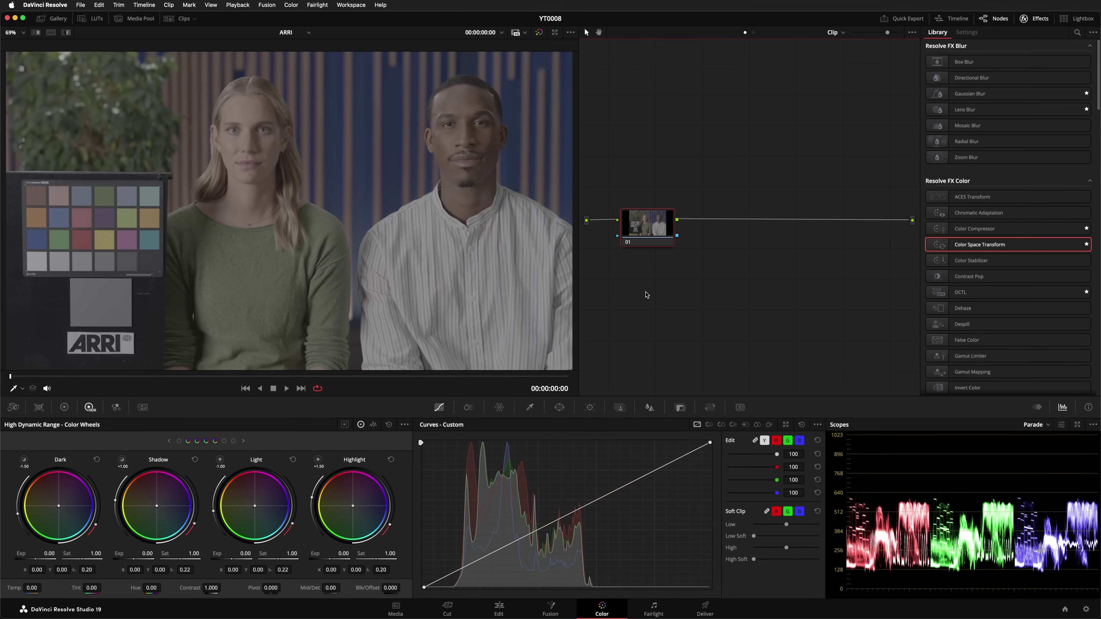
# Add serial node 02, move it right, and apply a Color Space Transform to node 01.
pyautogui.hotkey('alt', 's')
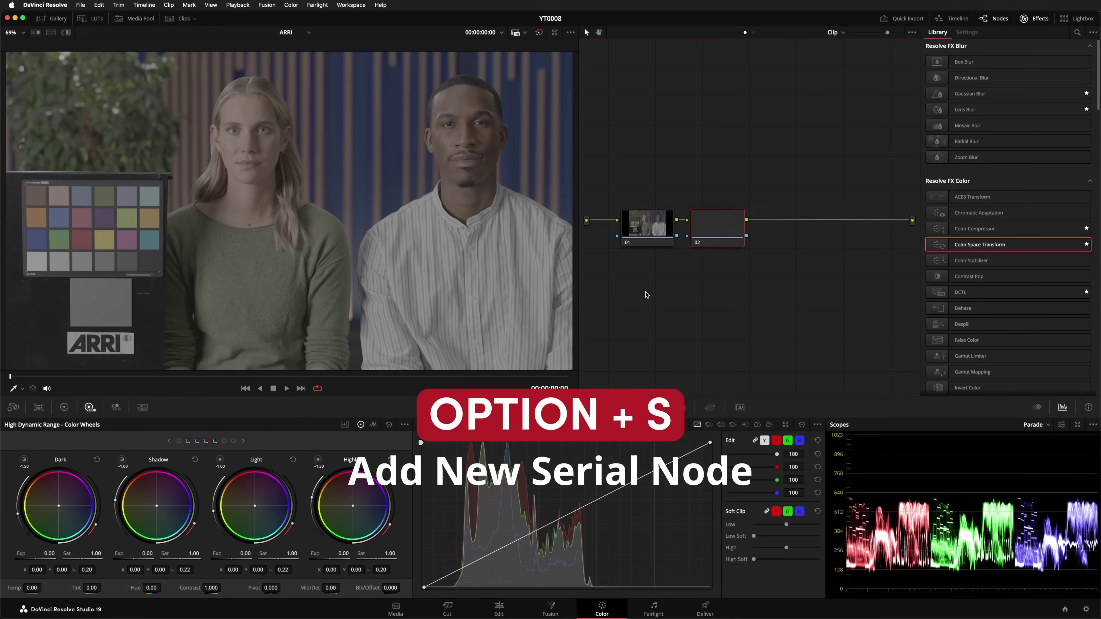
pyautogui.moveTo(728, 229); pyautogui.dragTo(842, 229)
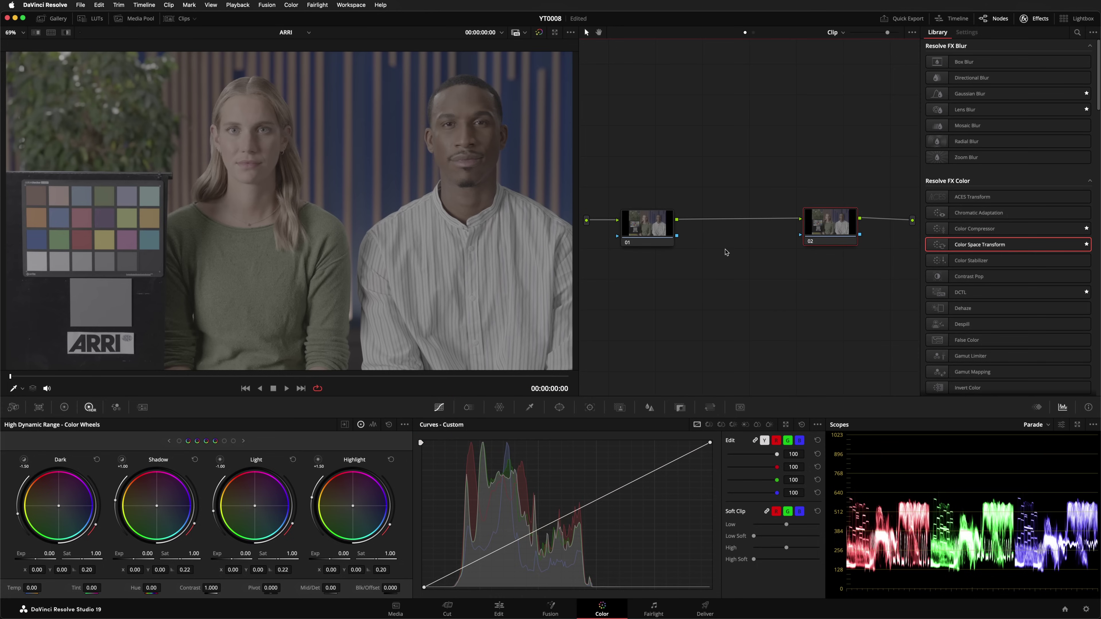
pyautogui.click(654, 232)
pyautogui.moveTo(979, 245); pyautogui.dragTo(658, 235)
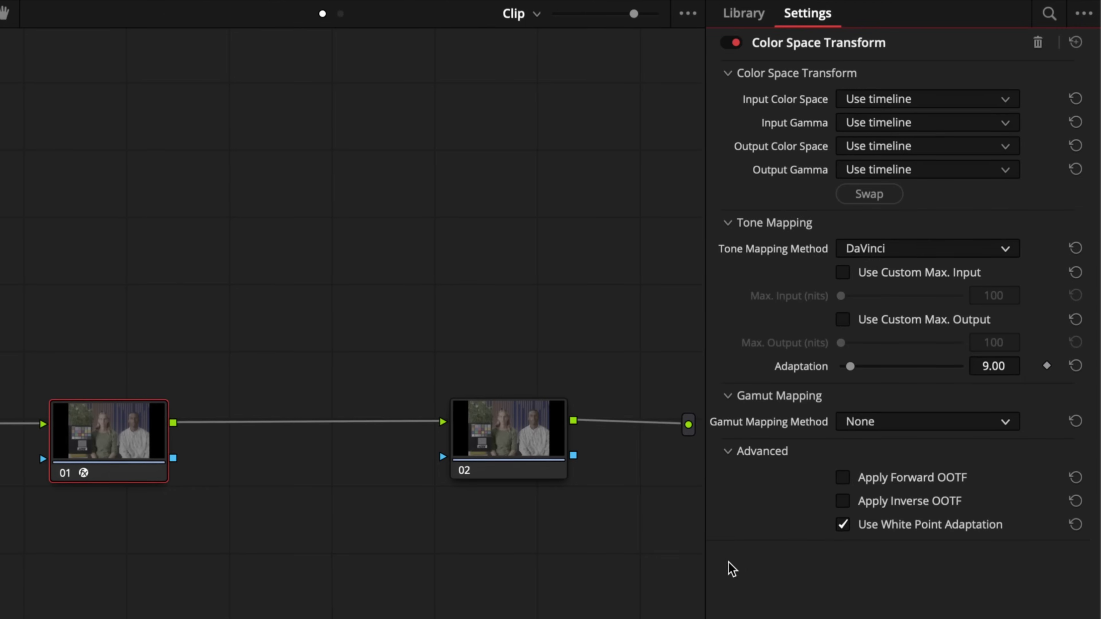
# Set node 01's CST from ARRI Wide Gamut 3/LogC3 to DaVinci Wide Gamut/Intermediate, tone mapping None.
pyautogui.click(867, 100)
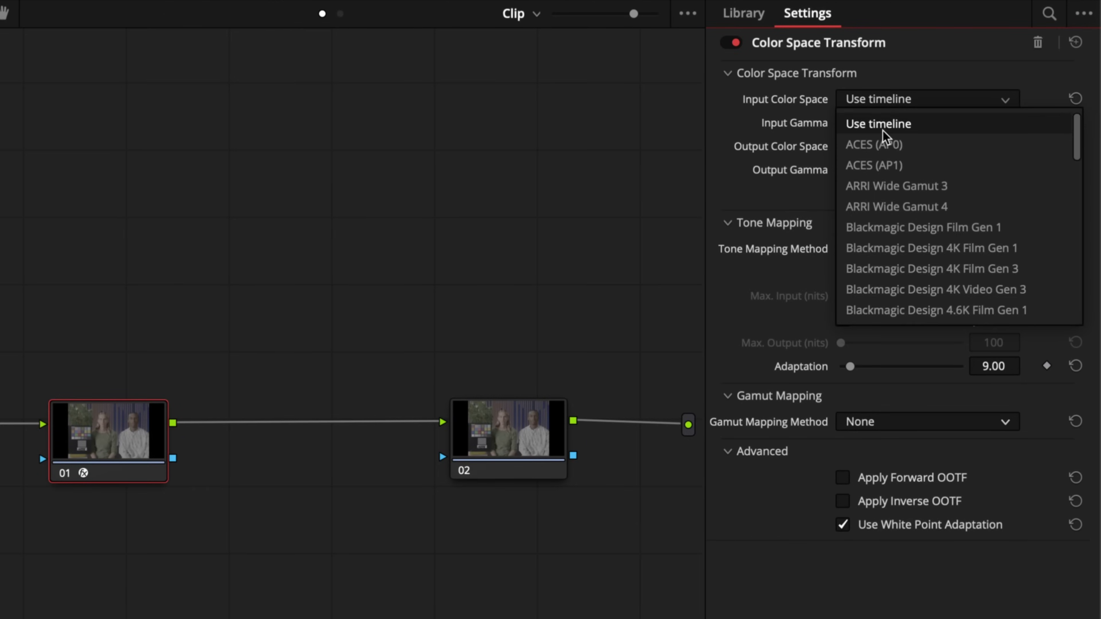
pyautogui.click(880, 184)
pyautogui.click(900, 124)
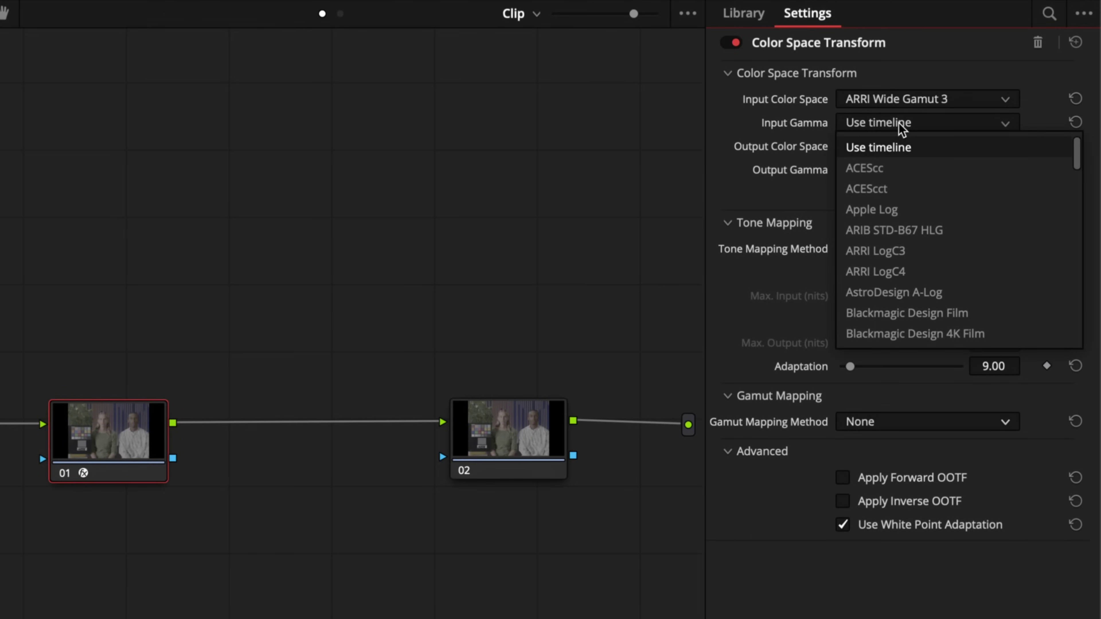
pyautogui.click(902, 252)
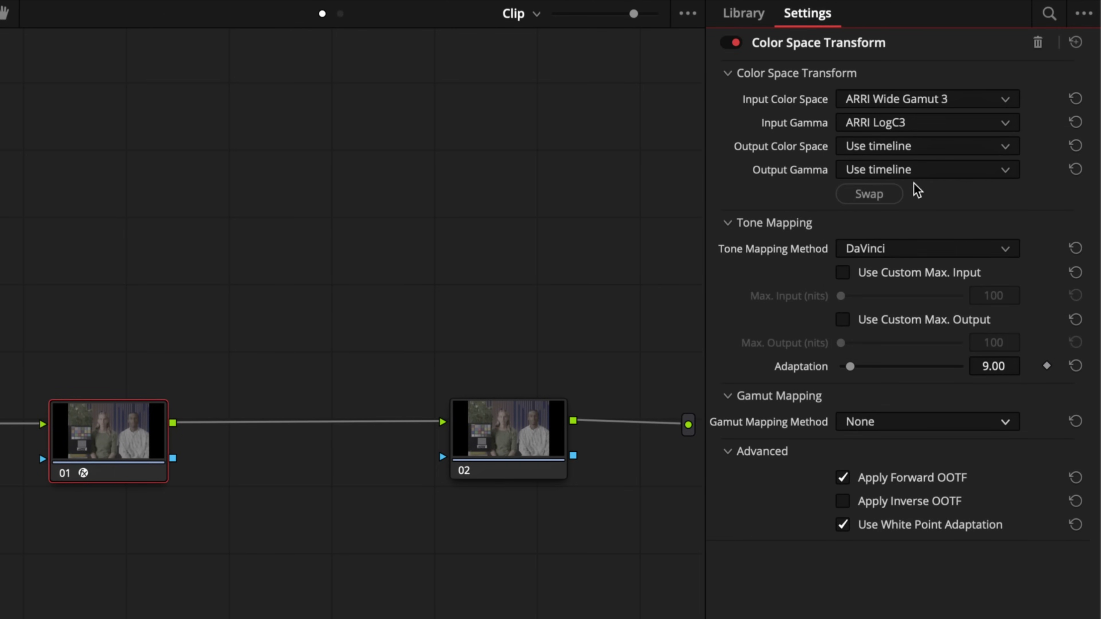
pyautogui.click(909, 150)
pyautogui.scroll(-5, 910, 174)
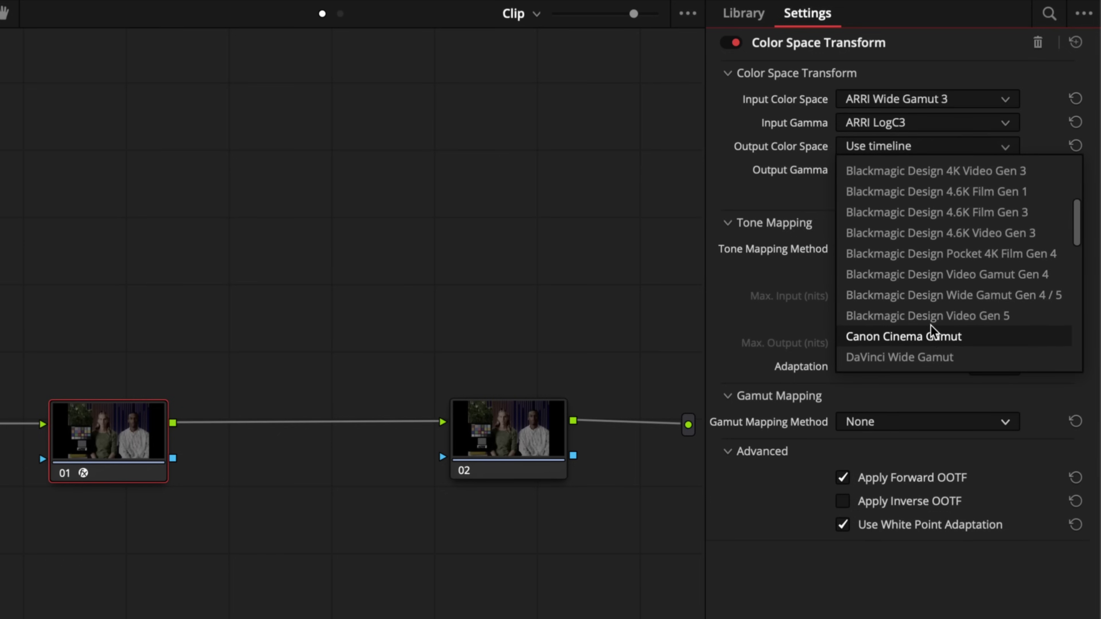
pyautogui.click(927, 357)
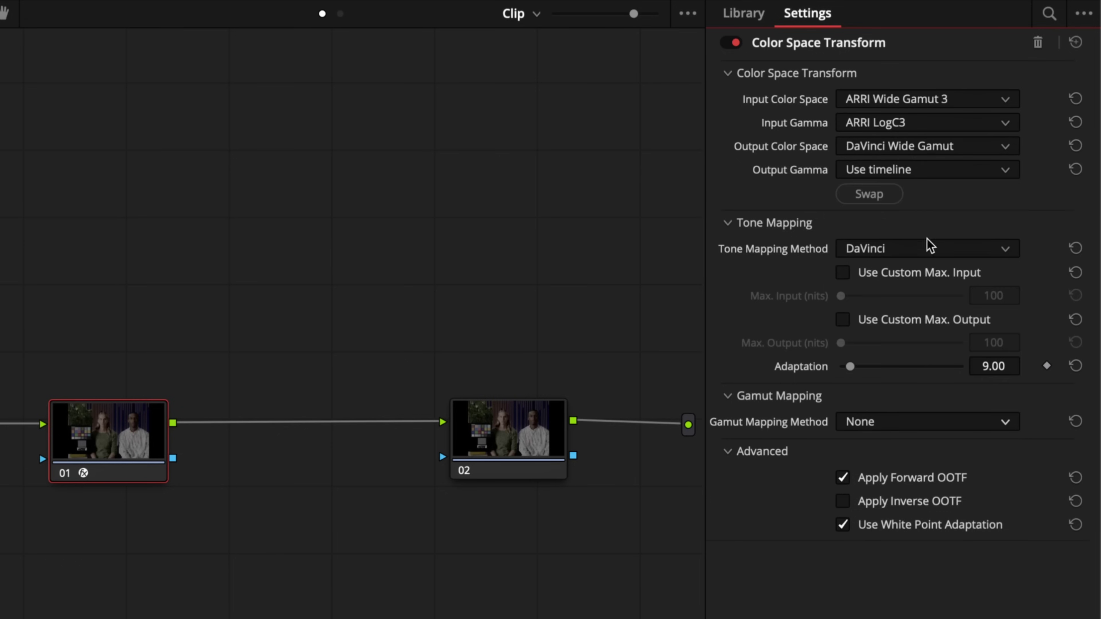
pyautogui.click(925, 173)
pyautogui.click(923, 381)
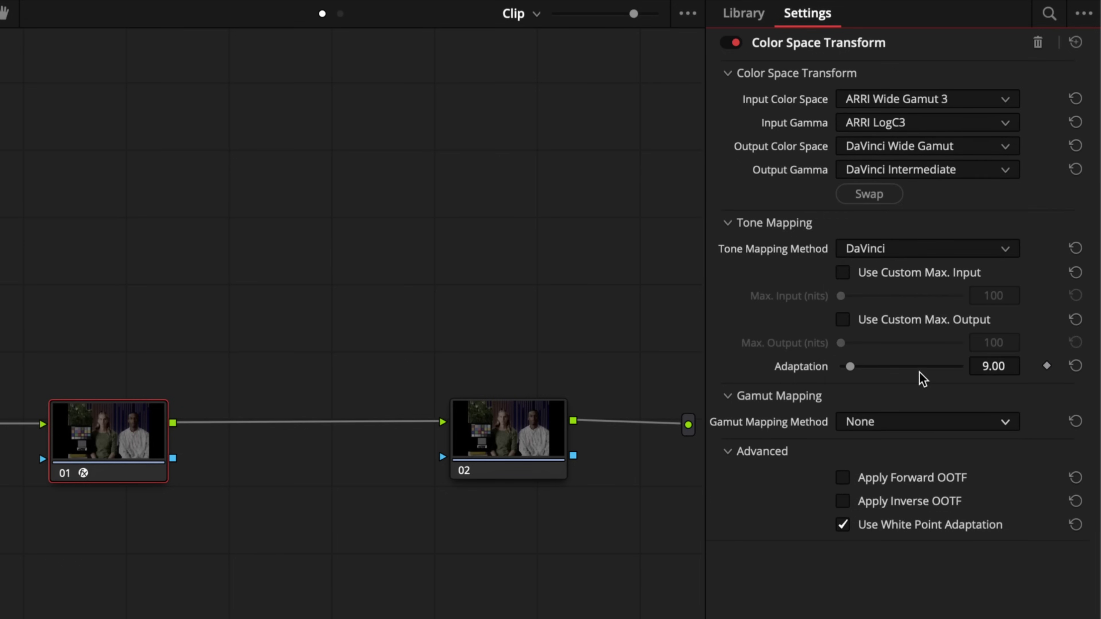
pyautogui.click(892, 255)
pyautogui.click(894, 273)
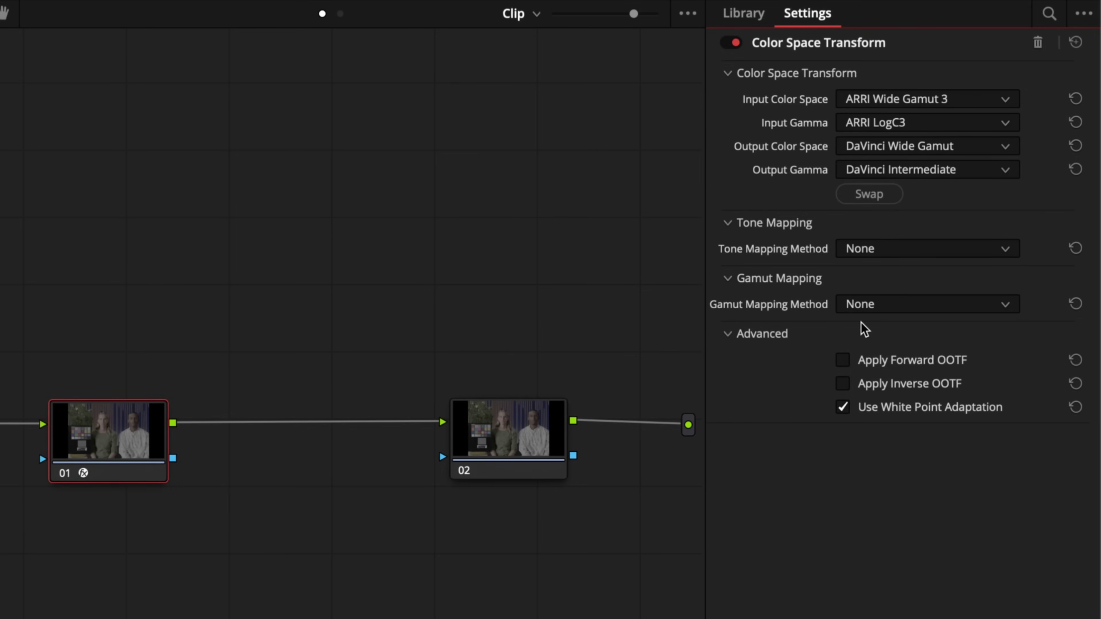
# Label node 01 'ToDWG' and apply a Color Space Transform to node 02.
pyautogui.click(113, 437)
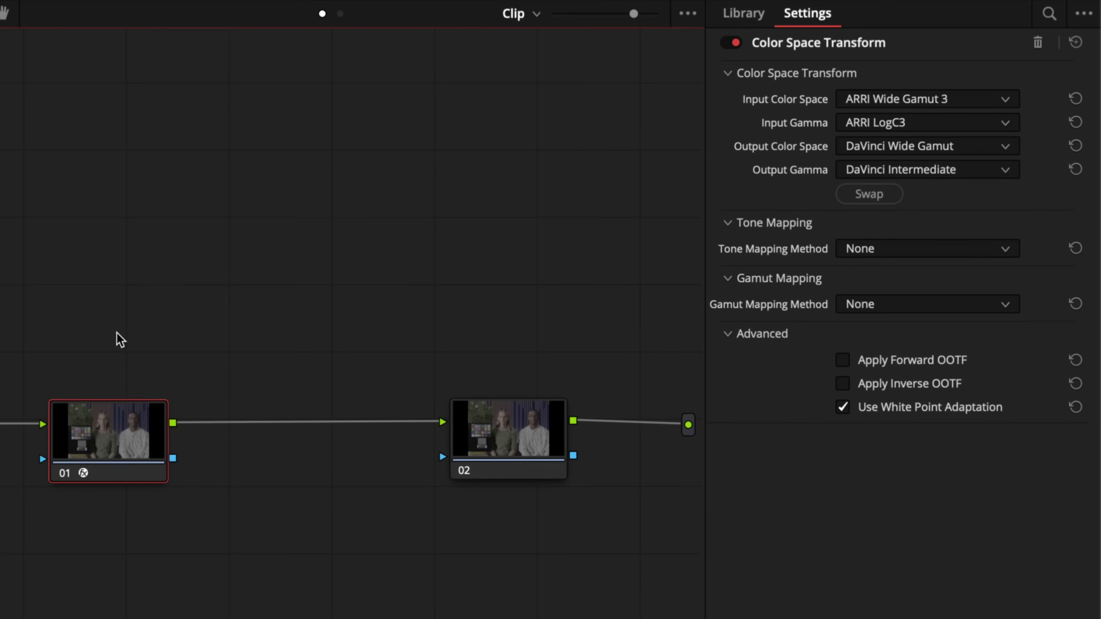
pyautogui.write('ToDWG')
pyautogui.press('Return')
pyautogui.click(516, 451)
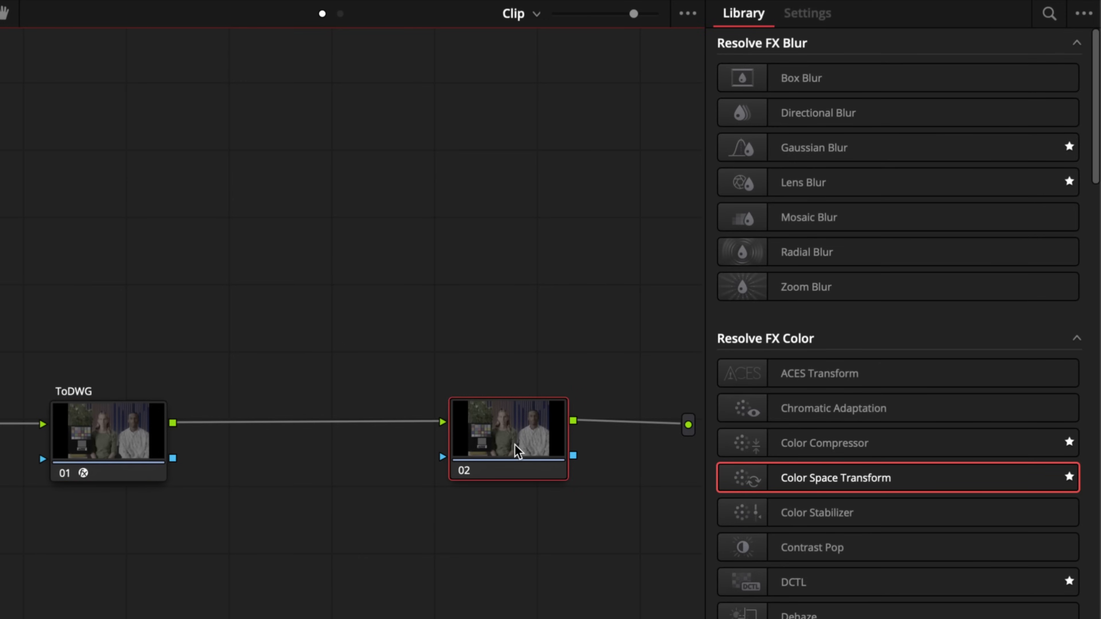
pyautogui.moveTo(756, 475); pyautogui.dragTo(520, 450)
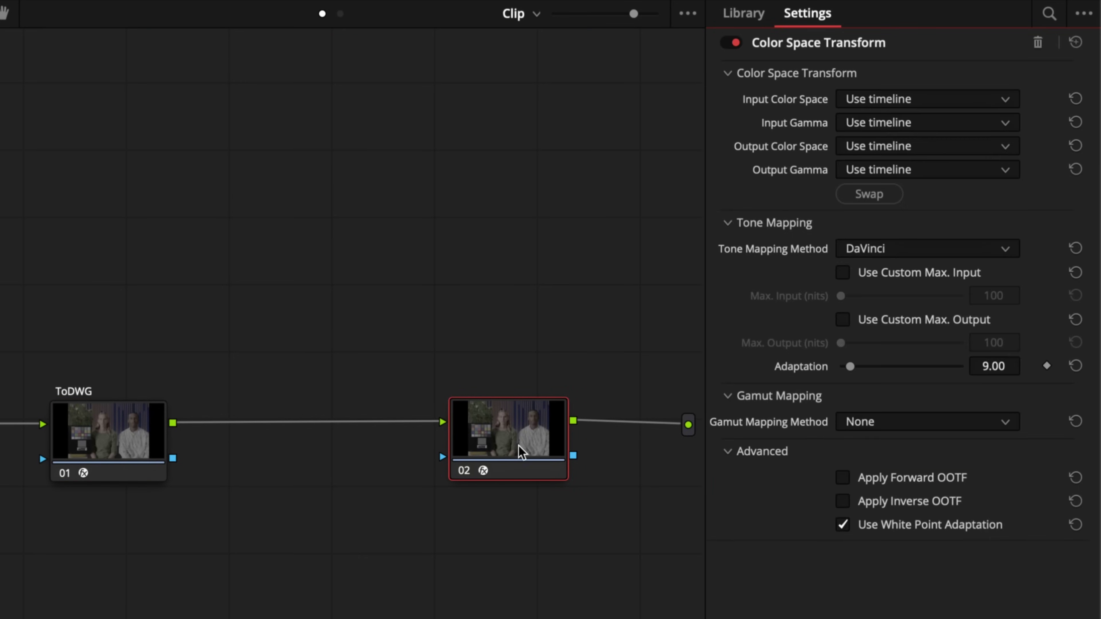
# Set node 02's CST input to DaVinci Wide Gamut with DaVinci Intermediate gamma.
pyautogui.click(897, 102)
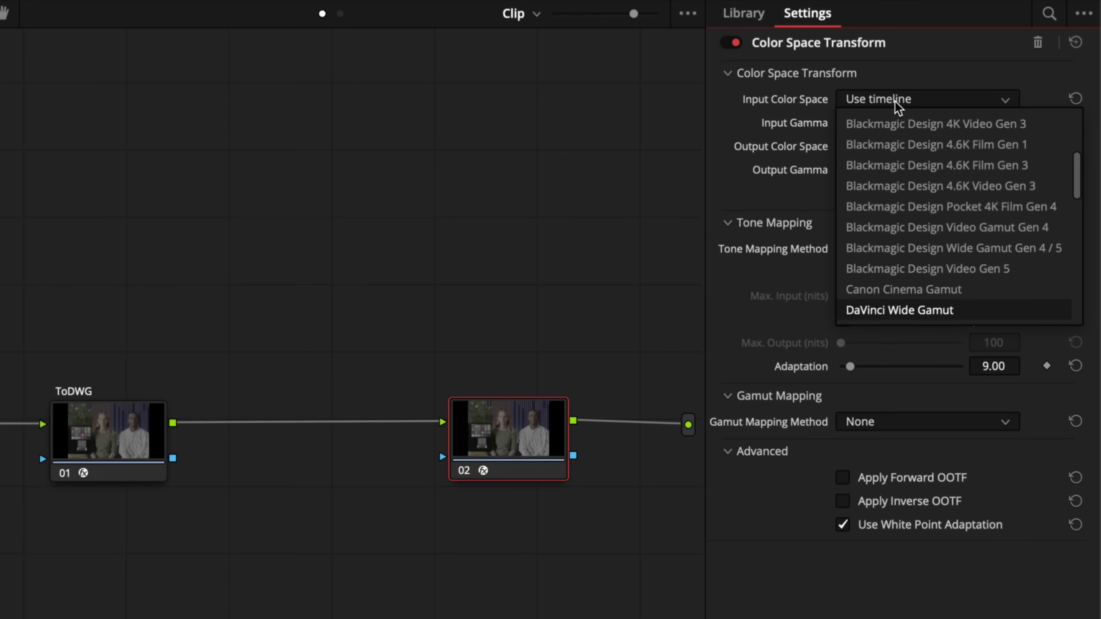
pyautogui.click(913, 310)
pyautogui.click(917, 129)
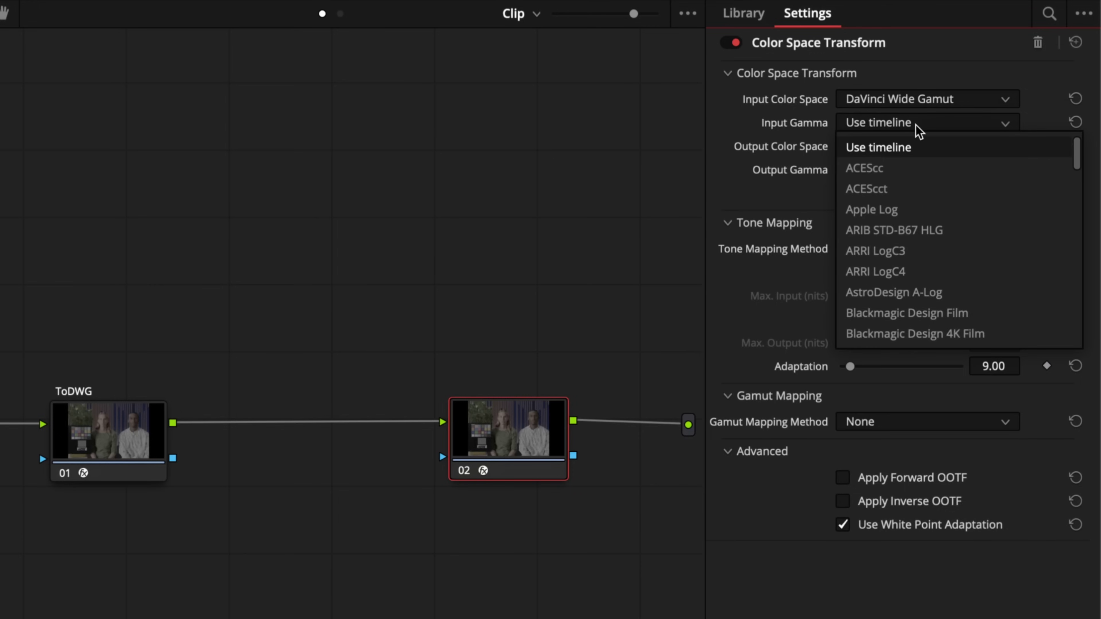
pyautogui.scroll(-5, 916, 153)
pyautogui.click(917, 327)
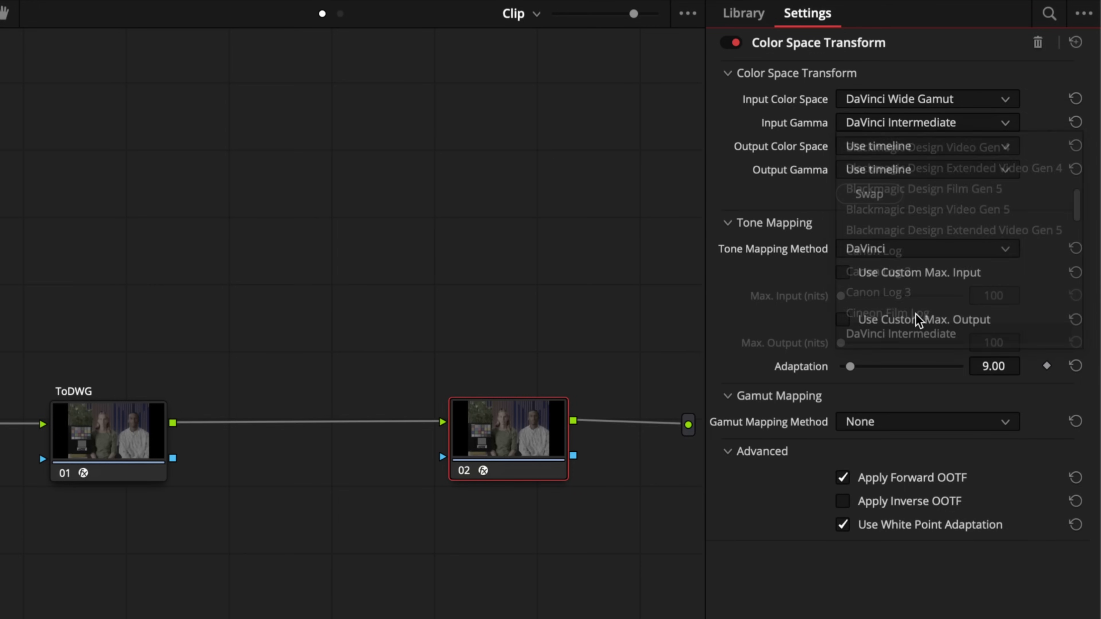
# Set node 02's output to Rec.709 Gamma 2.2 with Saturation Compression gamut mapping.
pyautogui.click(921, 152)
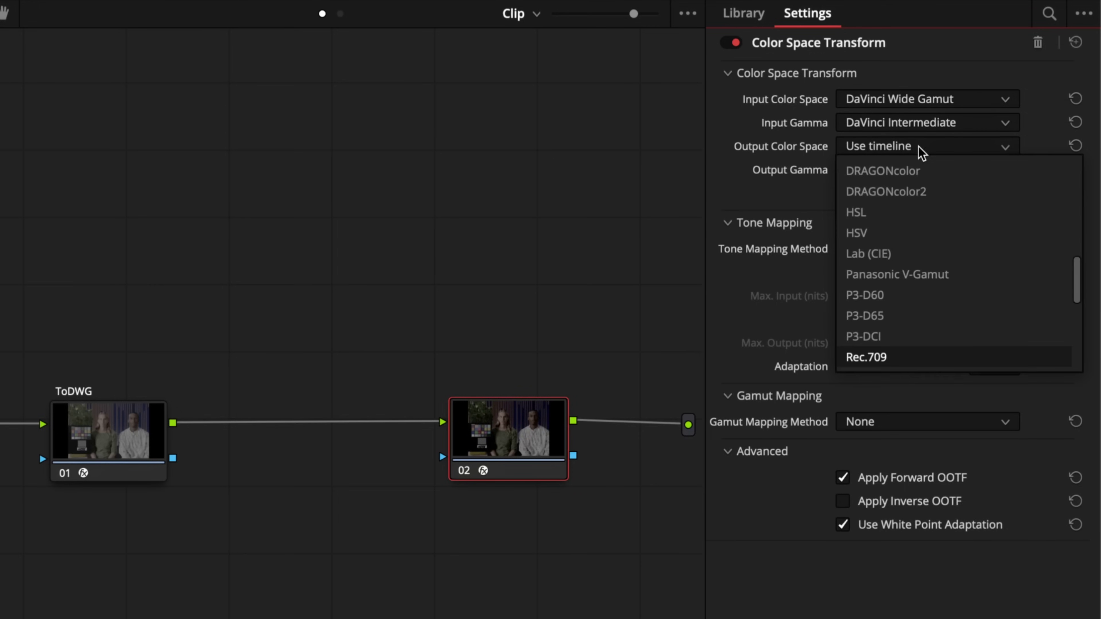
pyautogui.click(907, 358)
pyautogui.click(921, 171)
pyautogui.scroll(-5, 924, 182)
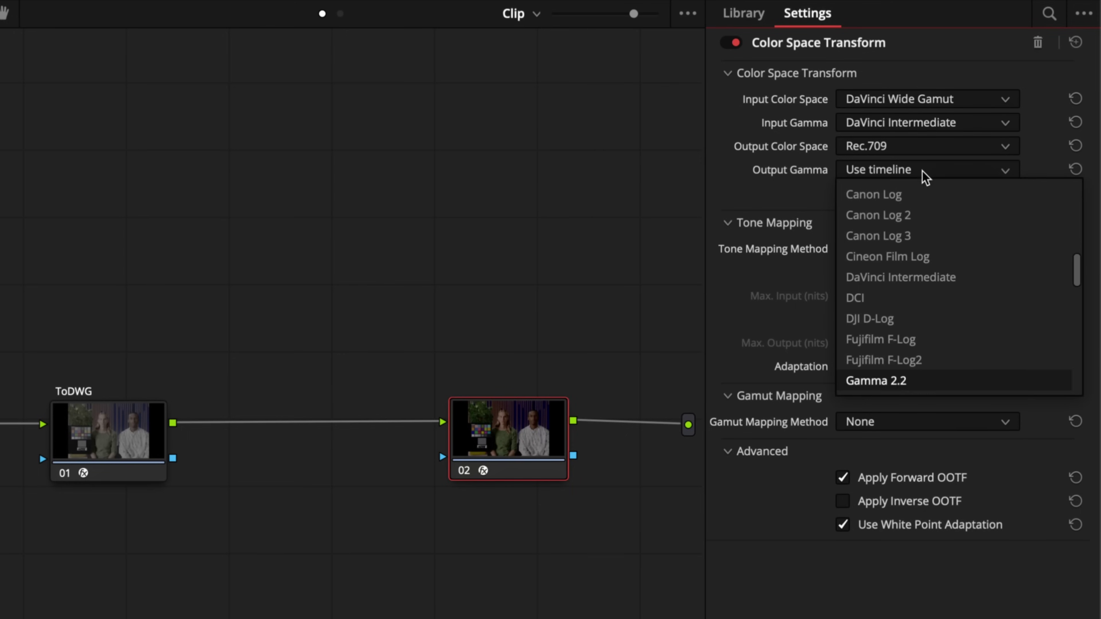
pyautogui.click(916, 383)
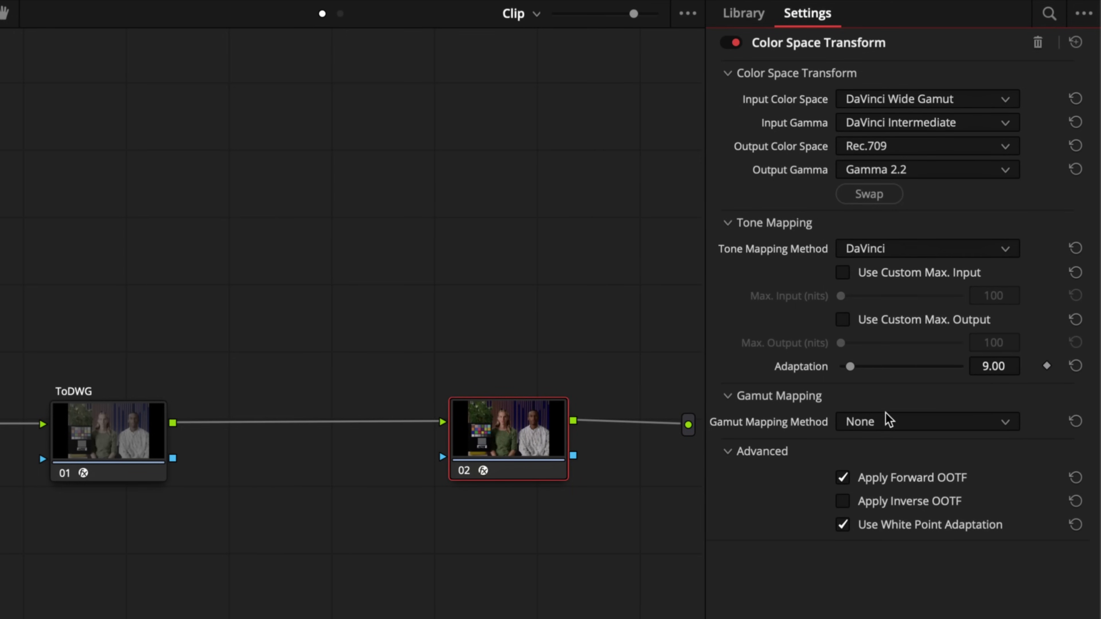
pyautogui.click(886, 421)
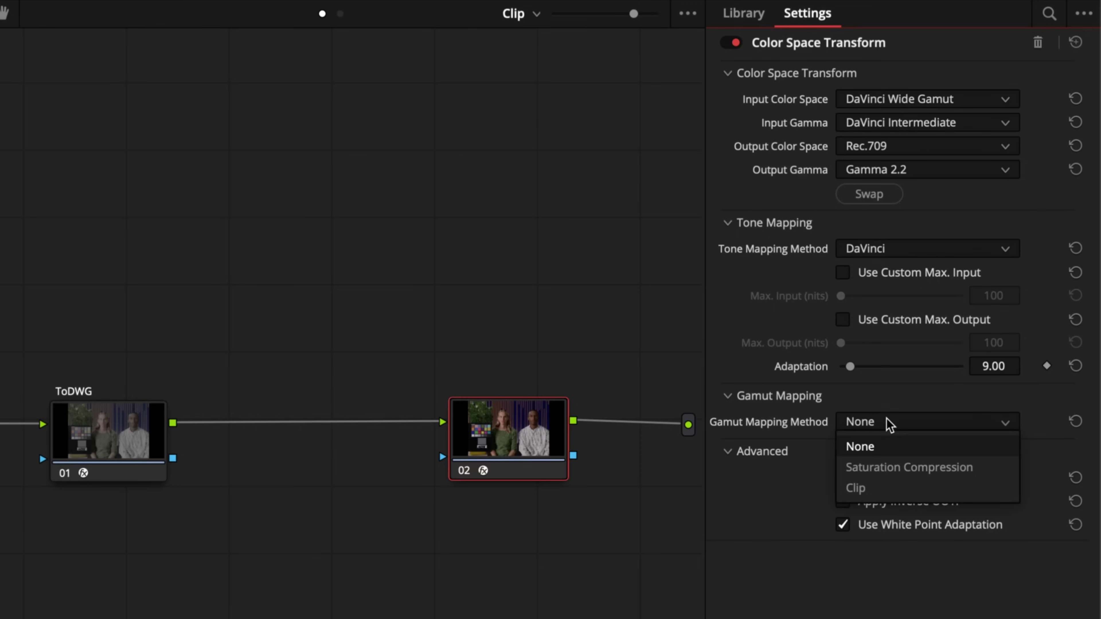
pyautogui.click(910, 468)
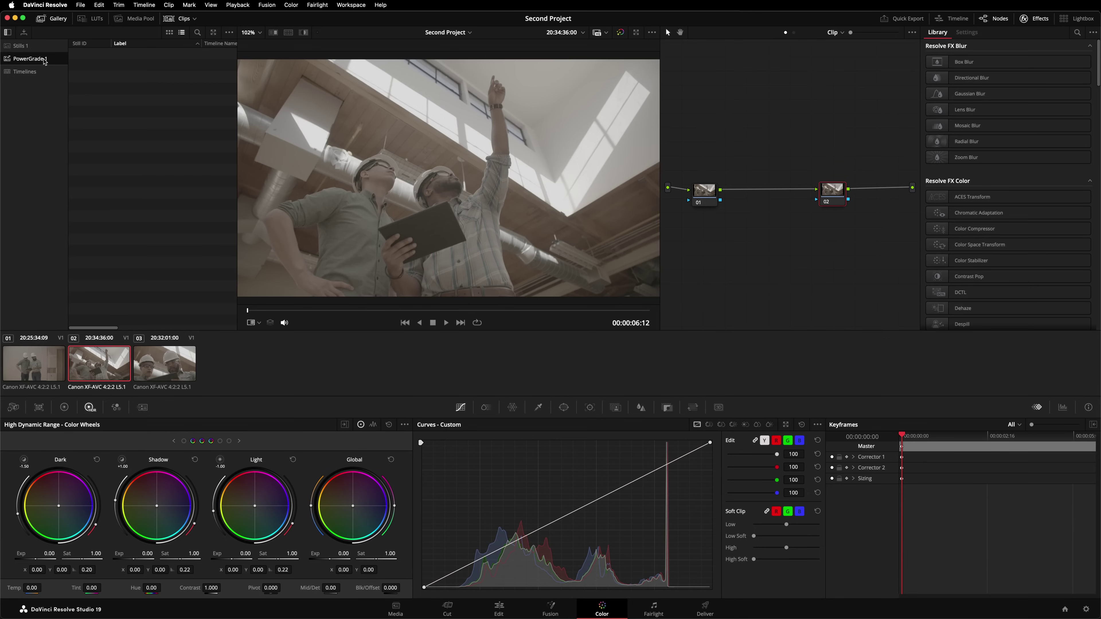
# Import the twelve CST .drx preset stills into the gallery.
pyautogui.rightClick(130, 112)
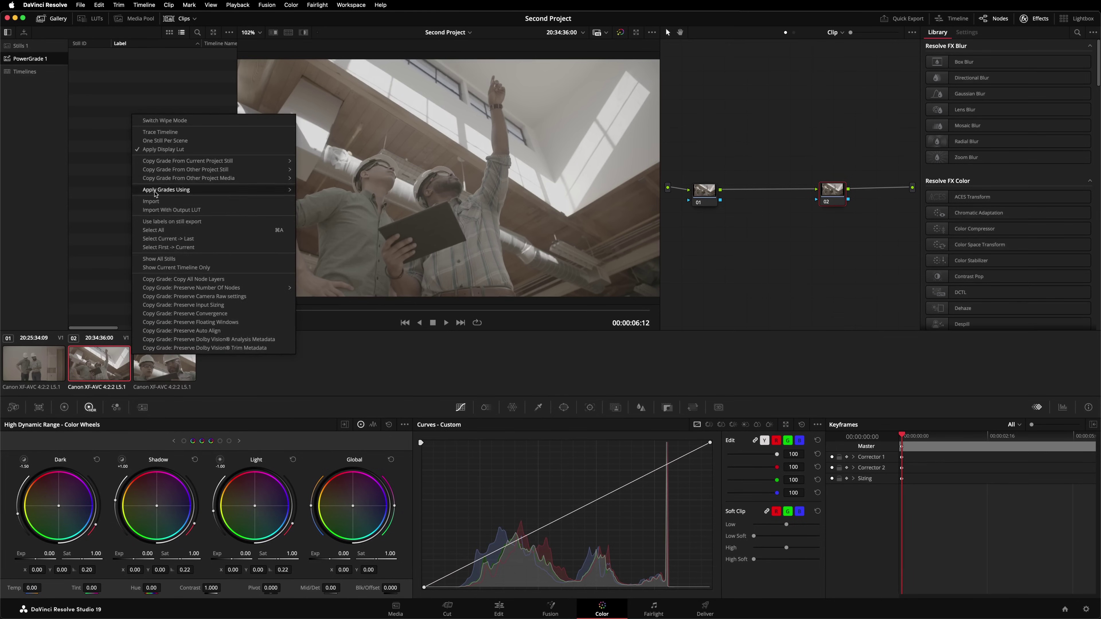
pyautogui.click(158, 202)
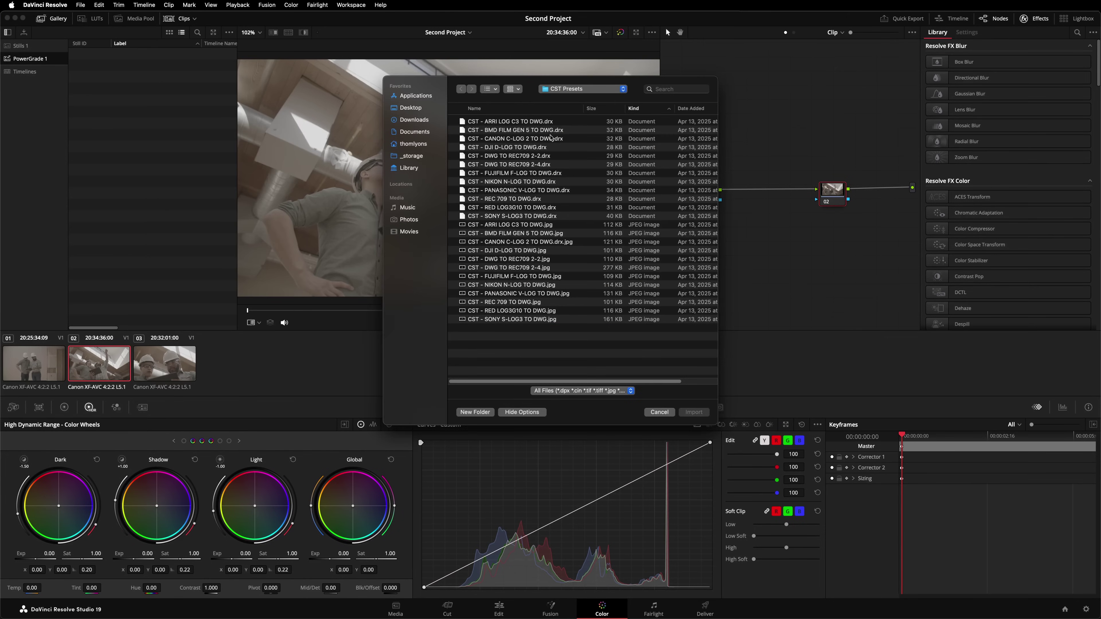
pyautogui.click(563, 122)
pyautogui.keyDown('shift'); pyautogui.click(573, 217); pyautogui.keyUp('shift')
pyautogui.click(696, 413)
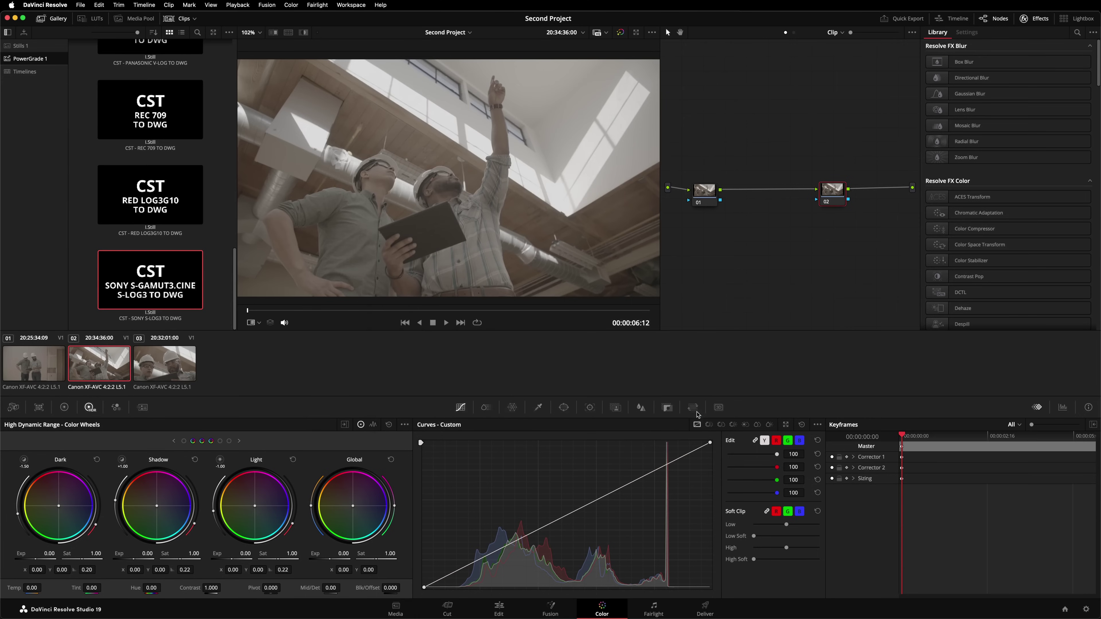
# Apply the Canon C-Log 2 to DWG still to node 01 and DWG to REC709 2-2 to node 02.
pyautogui.scroll(10, 180, 219)
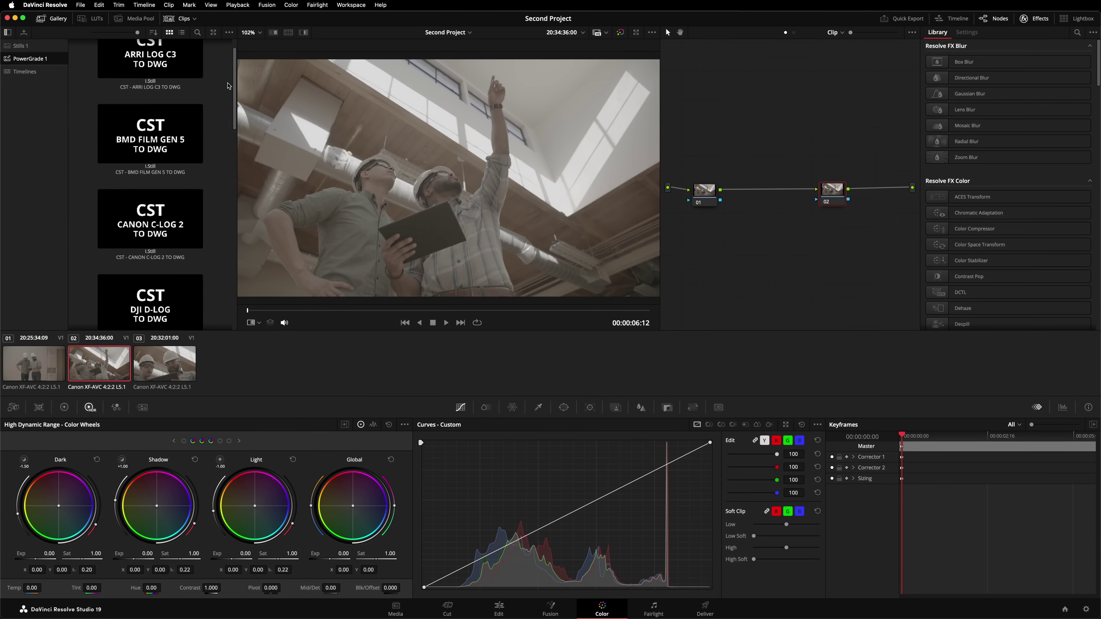
pyautogui.moveTo(180, 219); pyautogui.dragTo(702, 193)
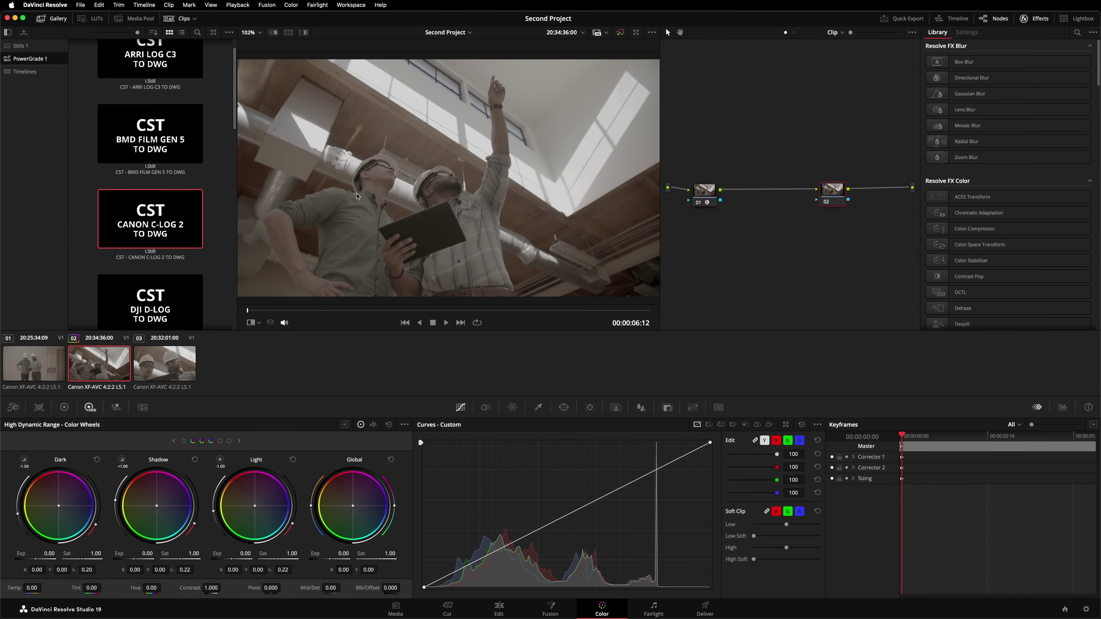
pyautogui.scroll(-1, 213, 211)
pyautogui.scroll(-3, 213, 211)
pyautogui.moveTo(174, 215); pyautogui.dragTo(824, 197)
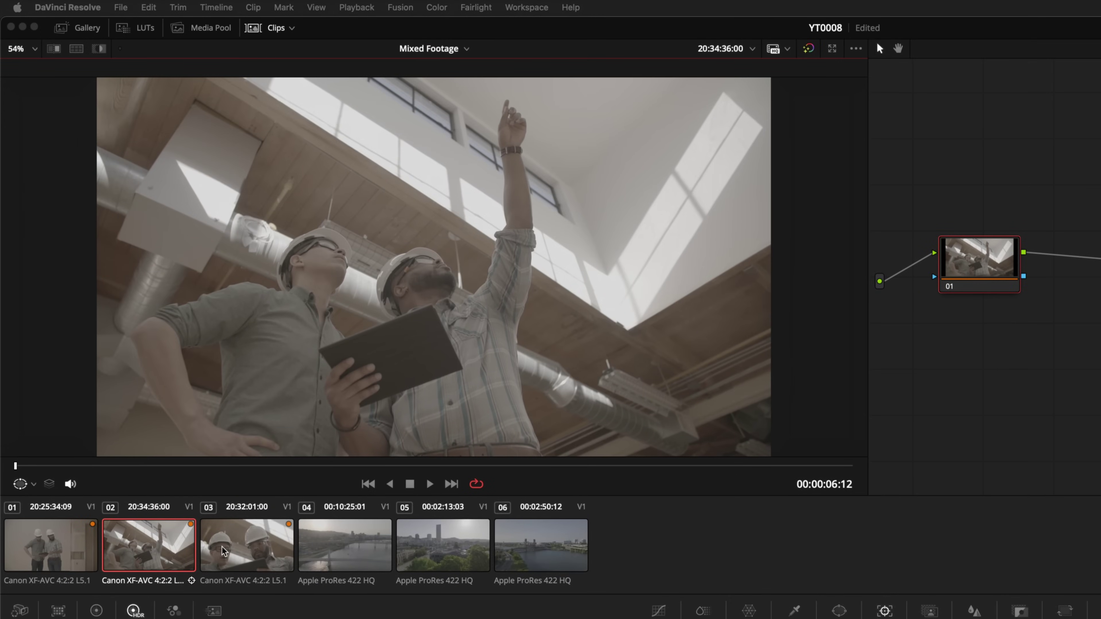
# Go back to hard-hat clip 02 via drone clip 05 and show the Canon bin in the Media Pool.
pyautogui.click(448, 547)
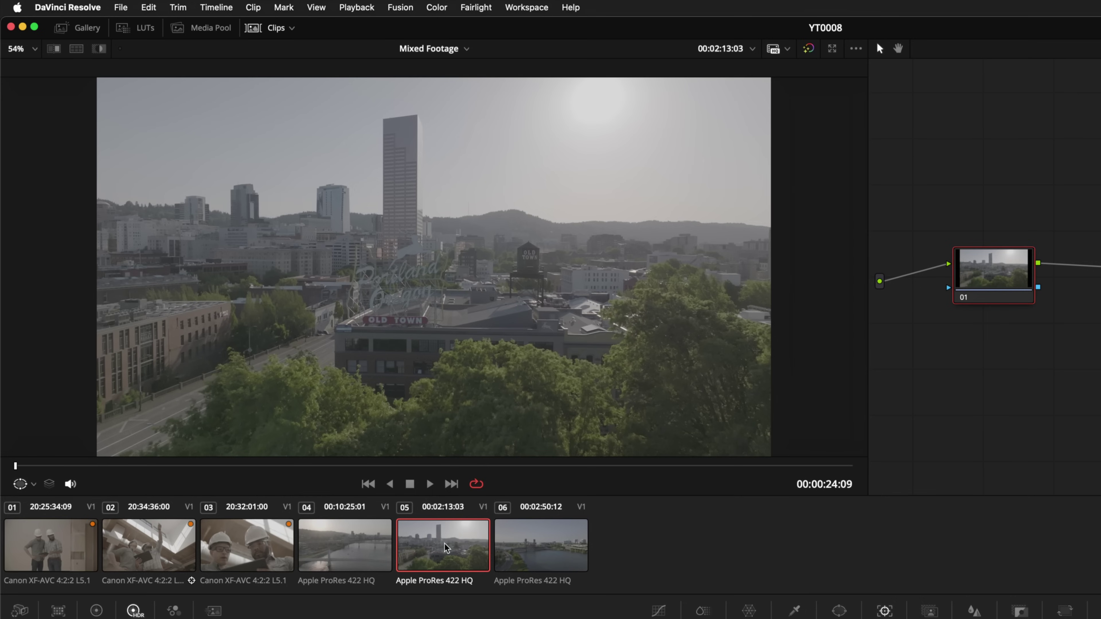
pyautogui.click(171, 553)
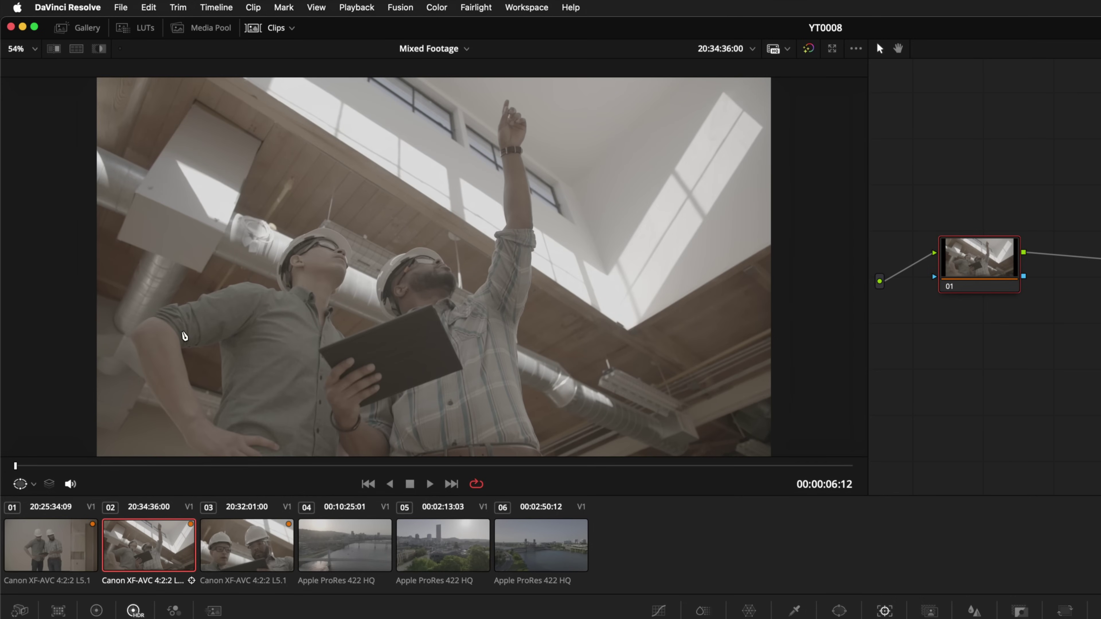
pyautogui.click(211, 27)
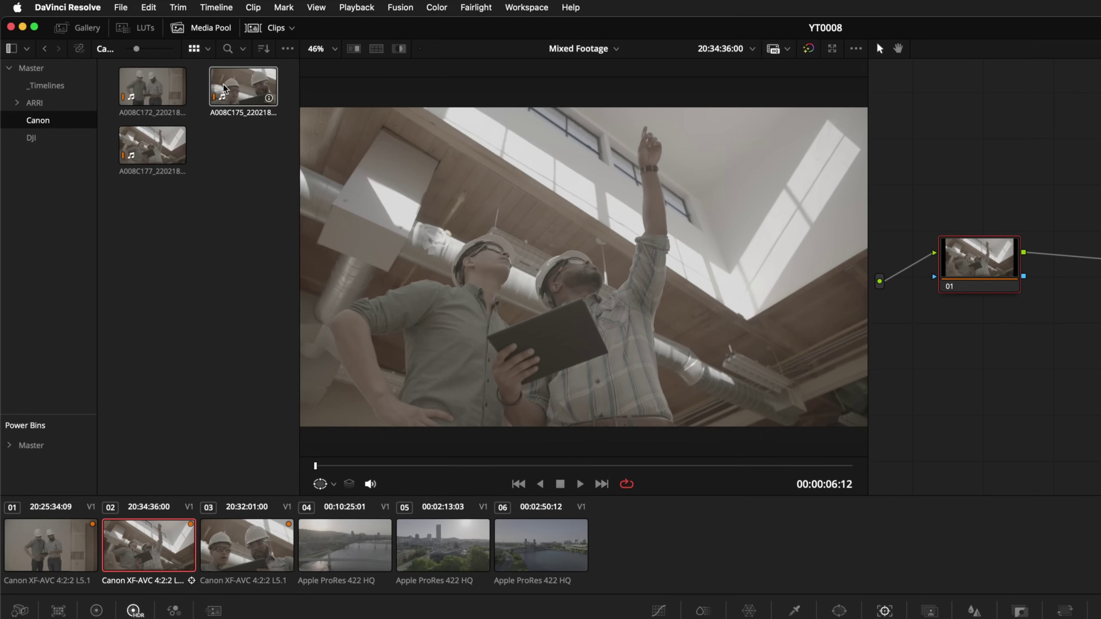
# Filter the timeline to show only the orange-tagged Canon clips.
pyautogui.moveTo(233, 196); pyautogui.dragTo(176, 97)
pyautogui.rightClick(152, 95)
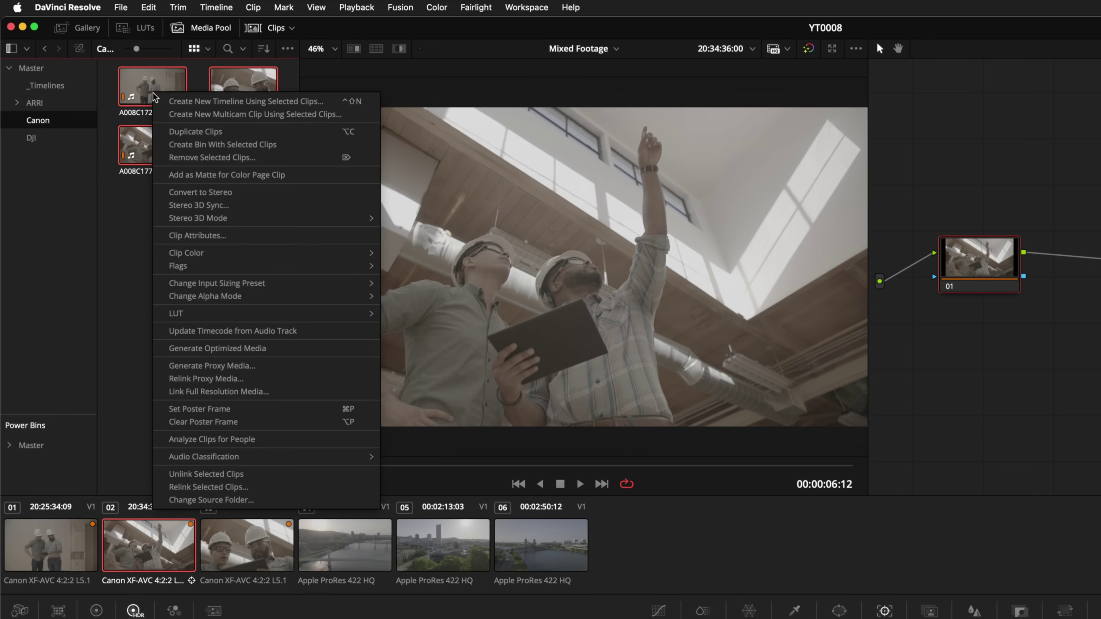
pyautogui.moveTo(271, 253)
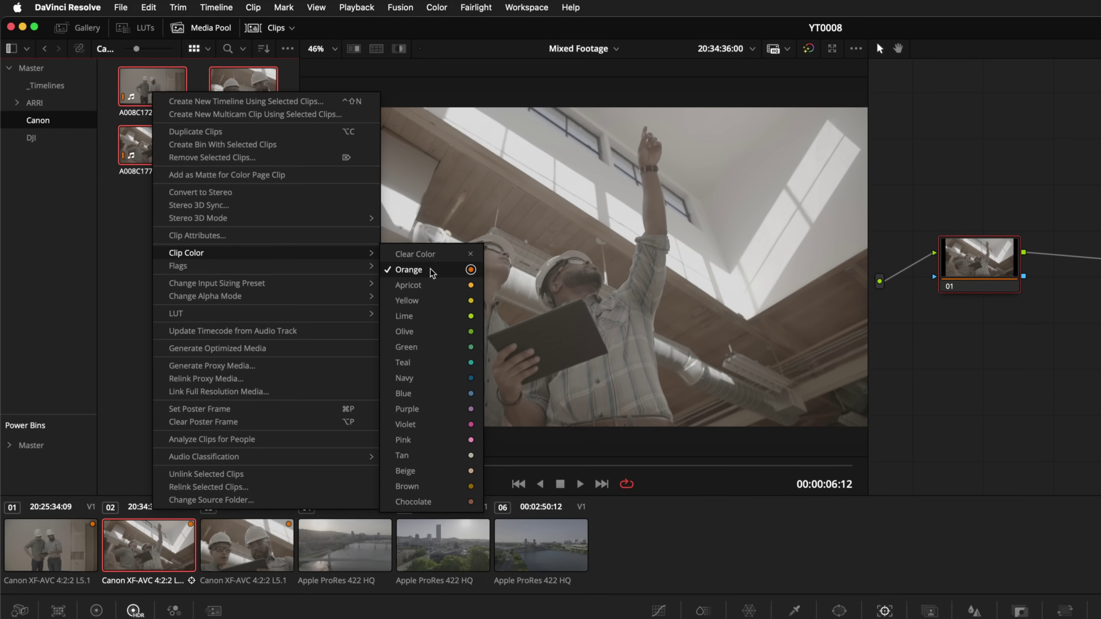
pyautogui.click(116, 232)
pyautogui.click(117, 232)
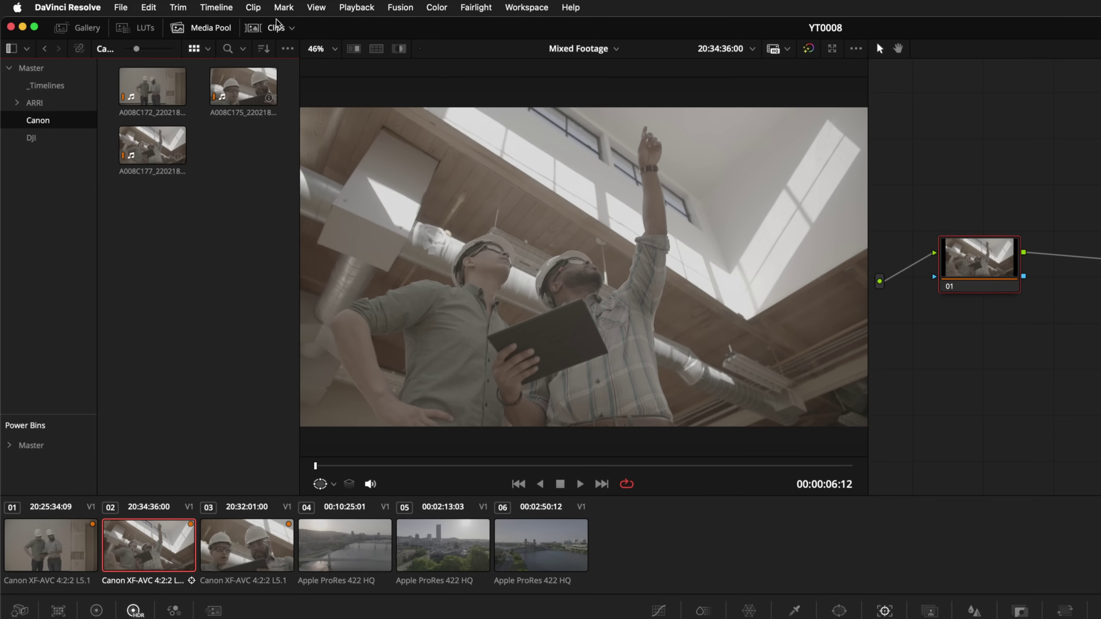
pyautogui.click(292, 28)
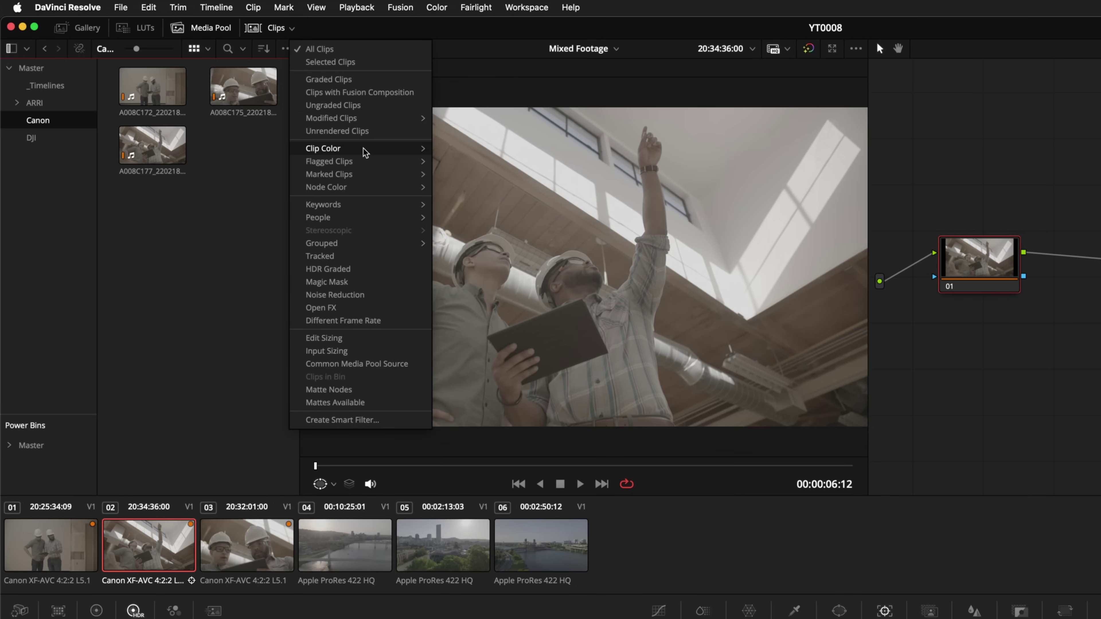
pyautogui.moveTo(366, 150)
pyautogui.click(485, 179)
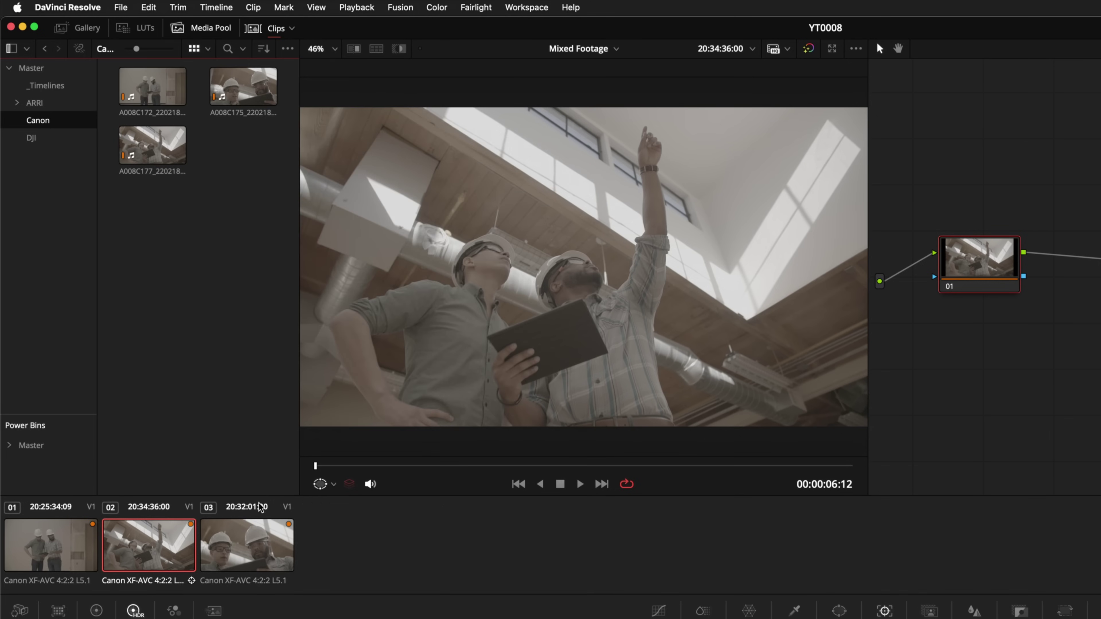
# Select all three filtered clips and add them to a new group named Canon.
pyautogui.press('super+a')
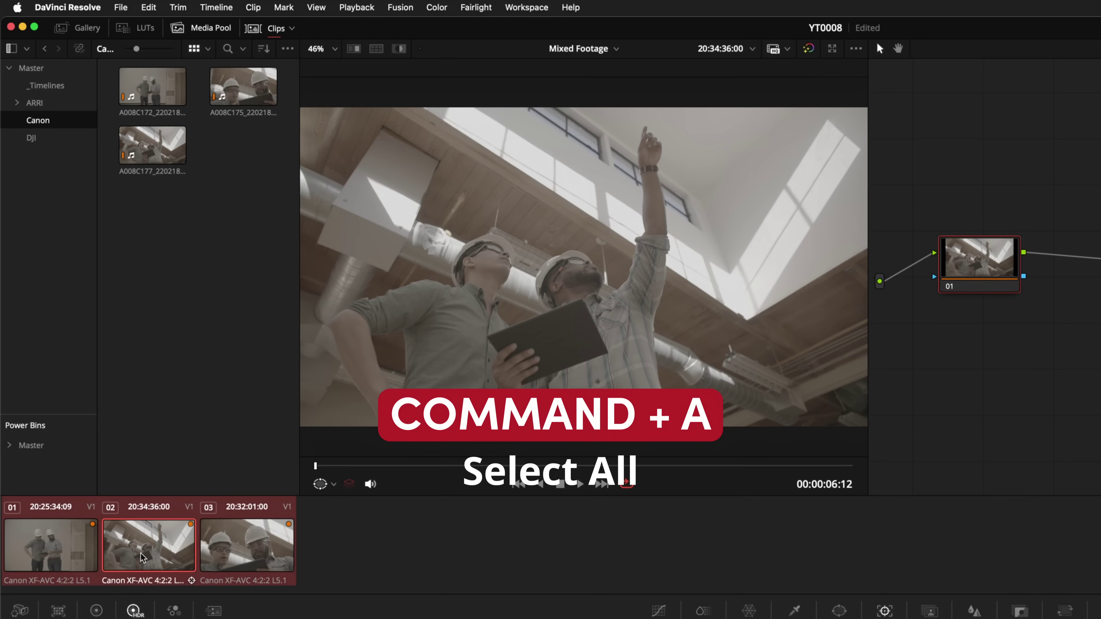
pyautogui.rightClick(144, 555)
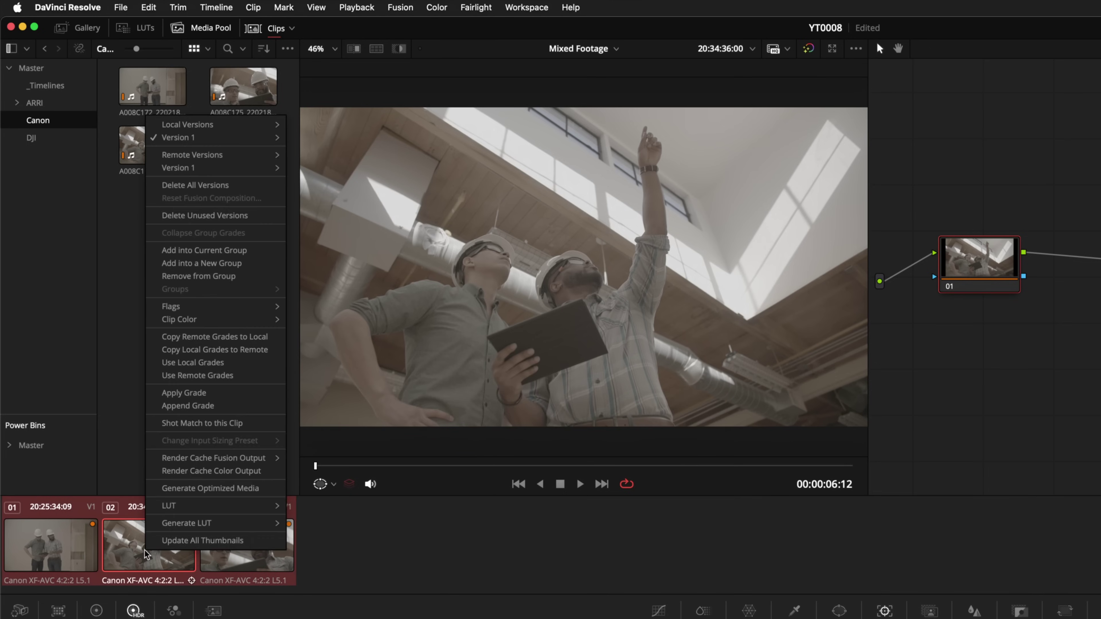
pyautogui.click(243, 264)
pyautogui.write('Canon')
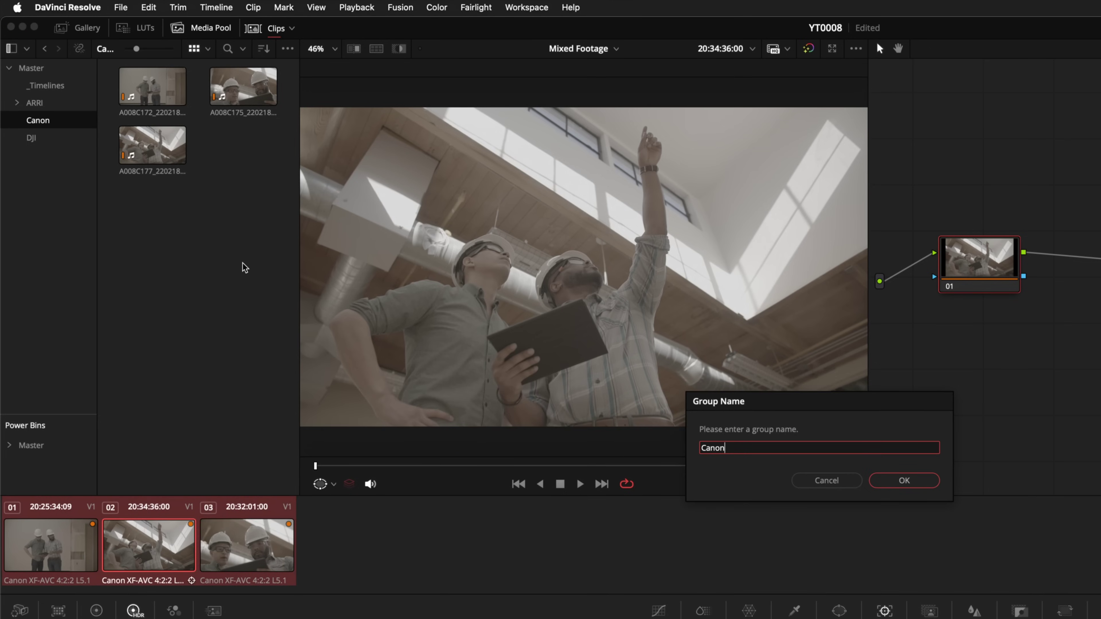
pyautogui.press('Return')
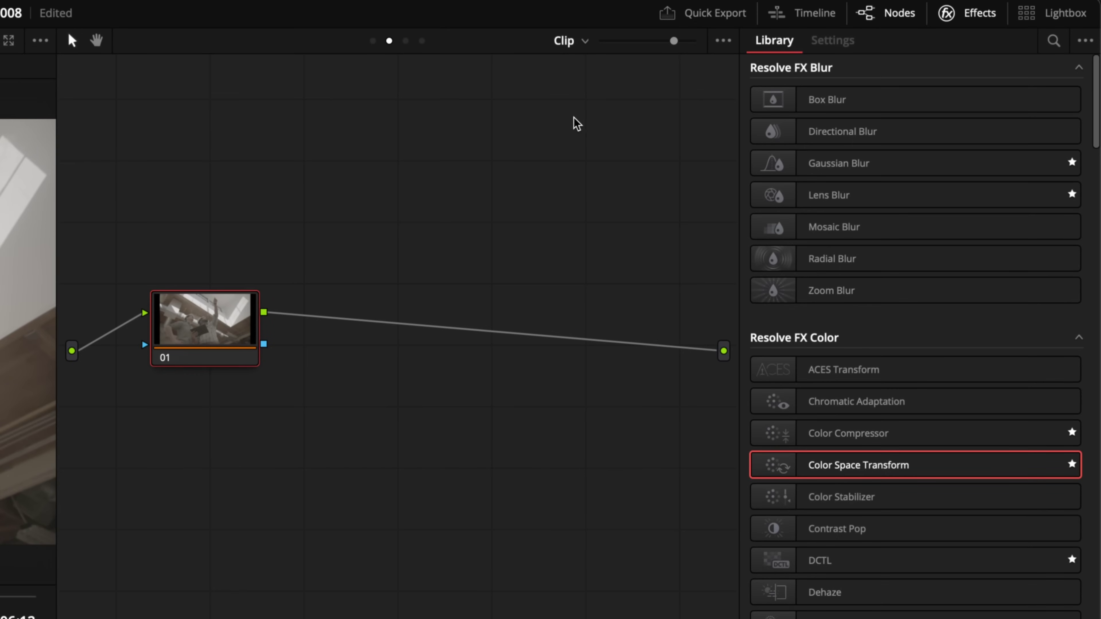
# Switch the node graph to Group Pre-Clip and move node 01 toward the centre.
pyautogui.click(578, 101)
pyautogui.click(585, 41)
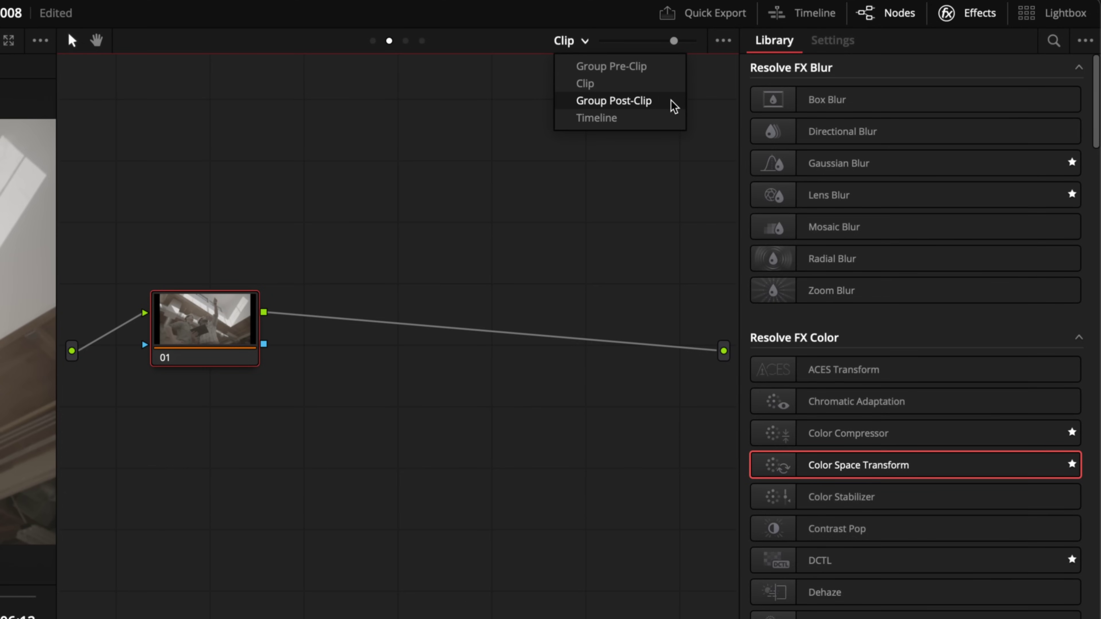
pyautogui.click(663, 68)
pyautogui.moveTo(101, 100); pyautogui.dragTo(265, 342)
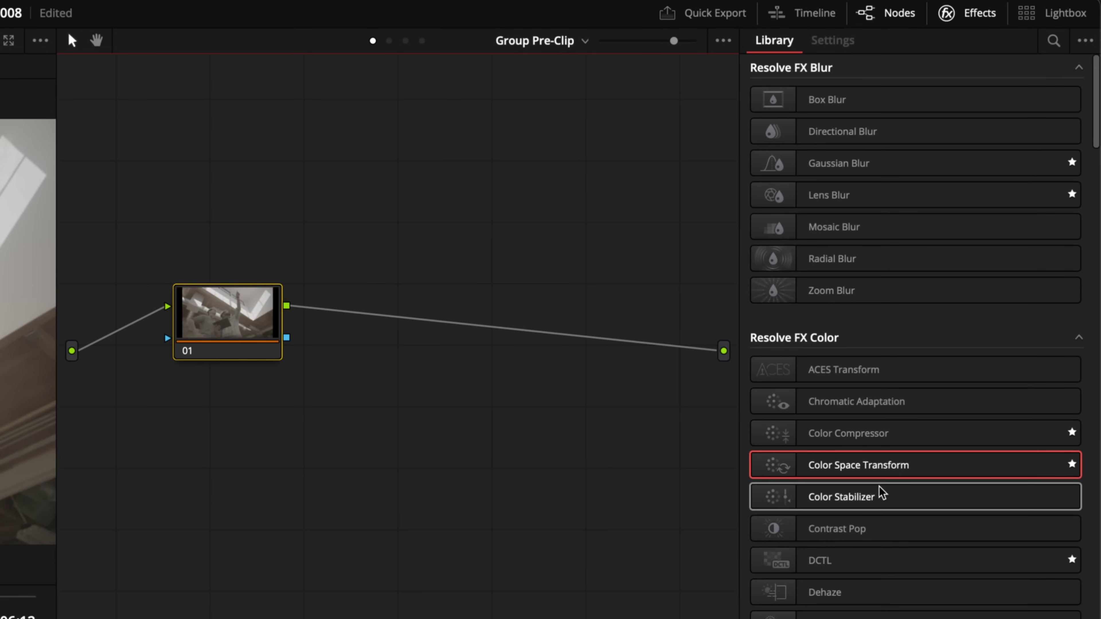
# Put a Color Space Transform on node 01 with input Canon Cinema Gamut / Canon Log 2.
pyautogui.moveTo(899, 464); pyautogui.dragTo(257, 322)
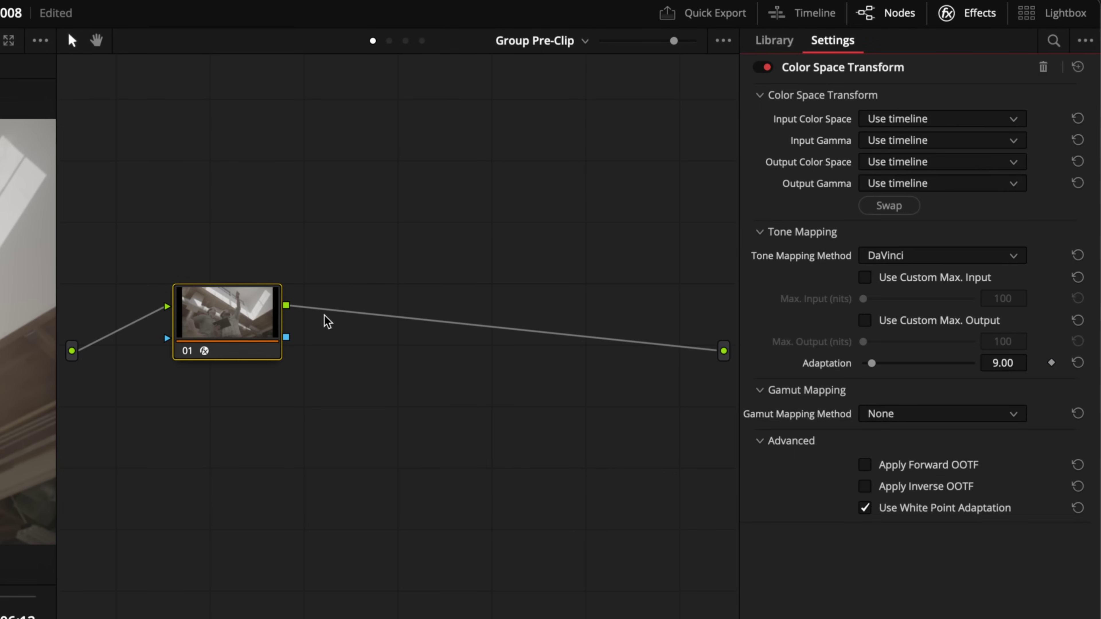
pyautogui.click(899, 122)
pyautogui.scroll(-3, 902, 120)
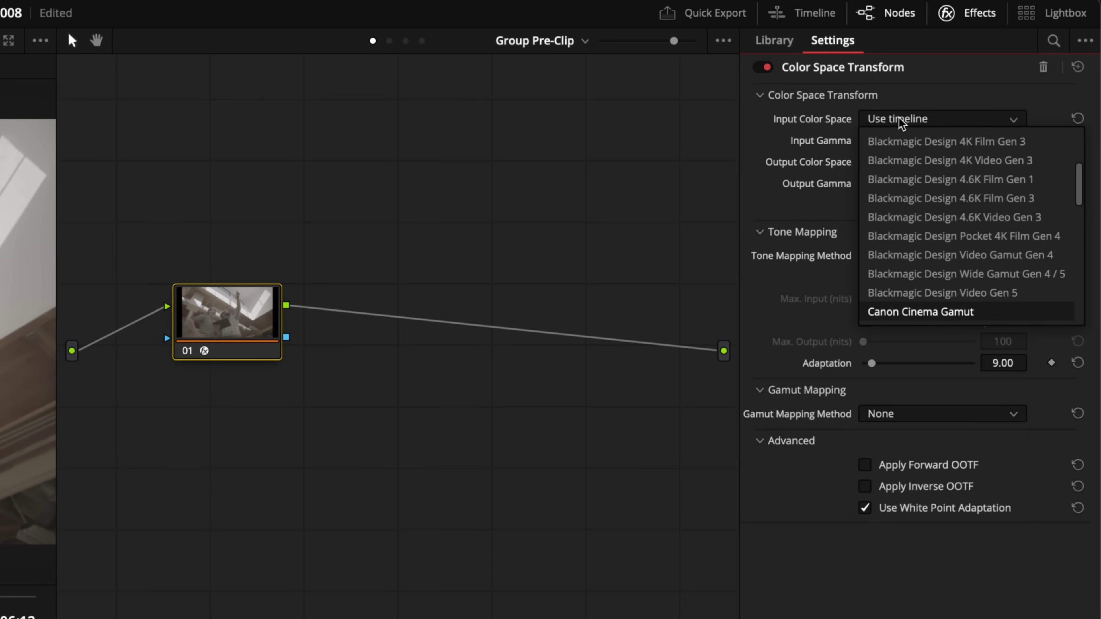
pyautogui.click(901, 311)
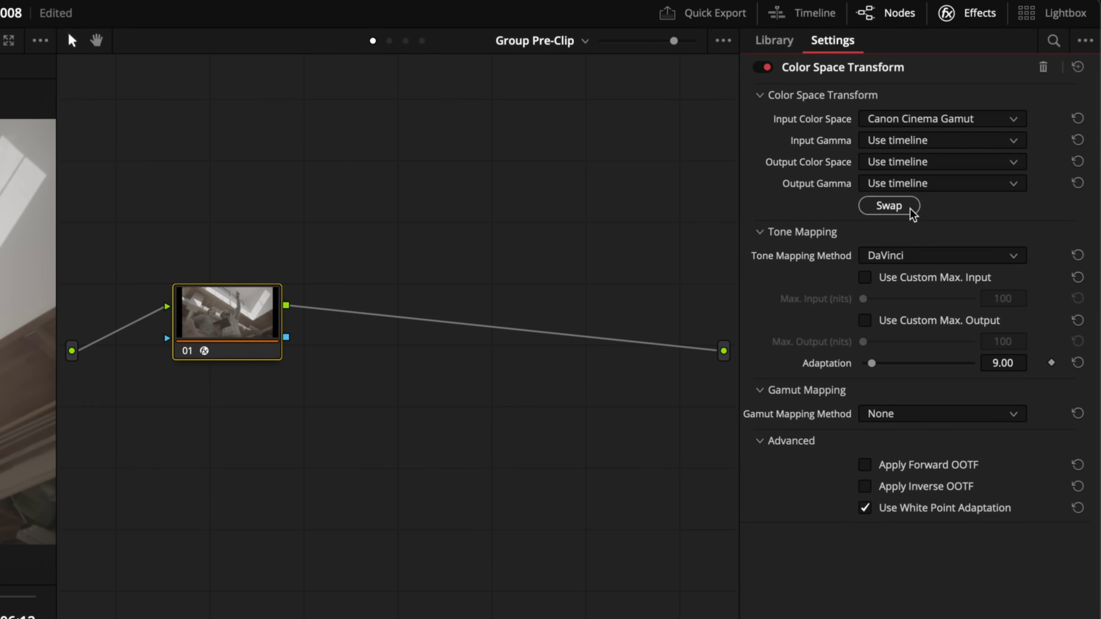
pyautogui.click(914, 140)
pyautogui.scroll(-3, 950, 254)
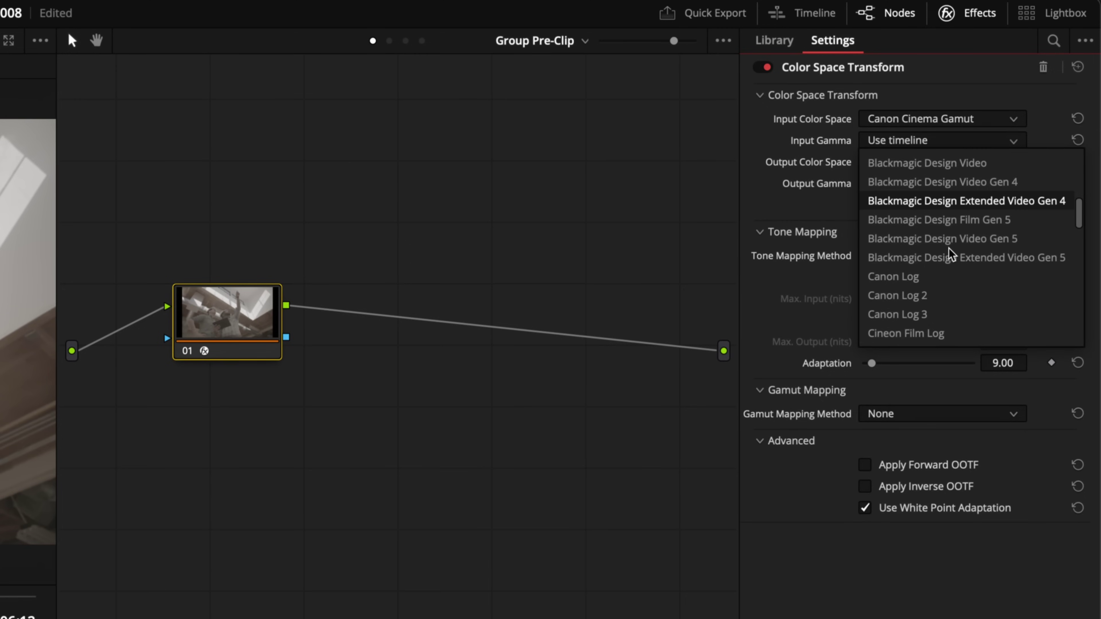
pyautogui.click(946, 292)
# Set the transform output to DaVinci Wide Gamut / DaVinci Intermediate with tone mapping None.
pyautogui.click(938, 165)
pyautogui.scroll(-5, 939, 260)
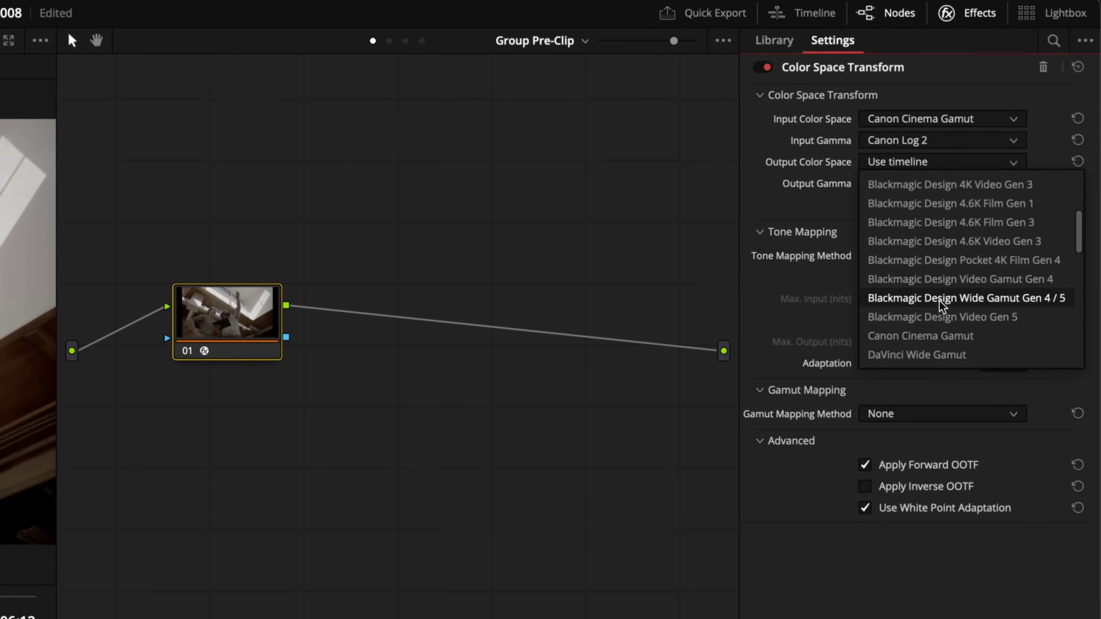
pyautogui.click(931, 353)
pyautogui.click(926, 191)
pyautogui.scroll(-5, 945, 281)
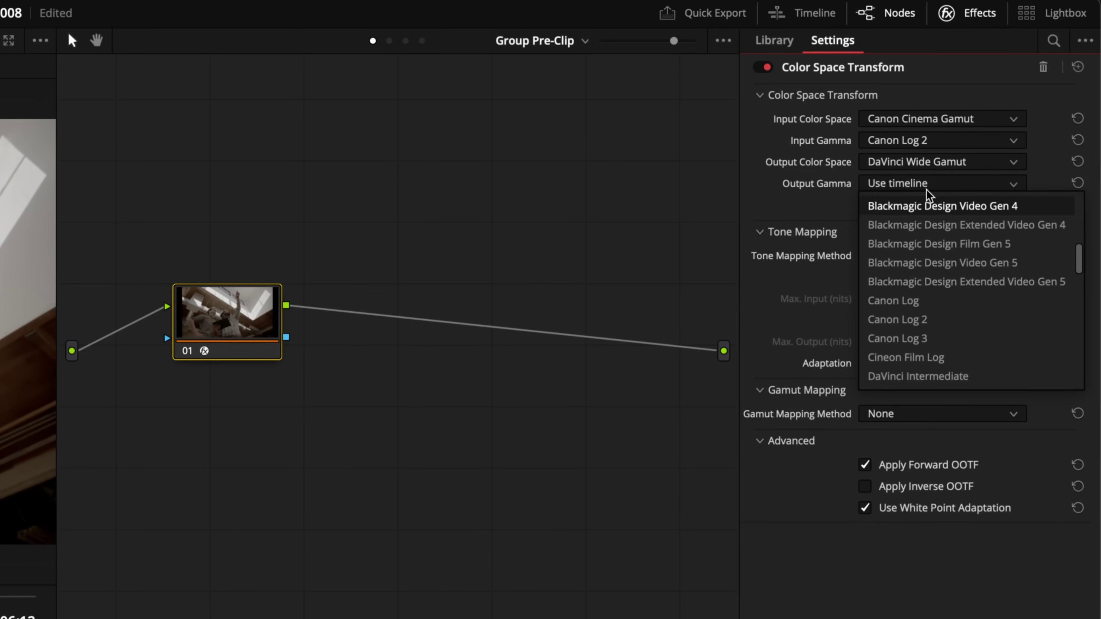
pyautogui.click(947, 376)
pyautogui.click(932, 254)
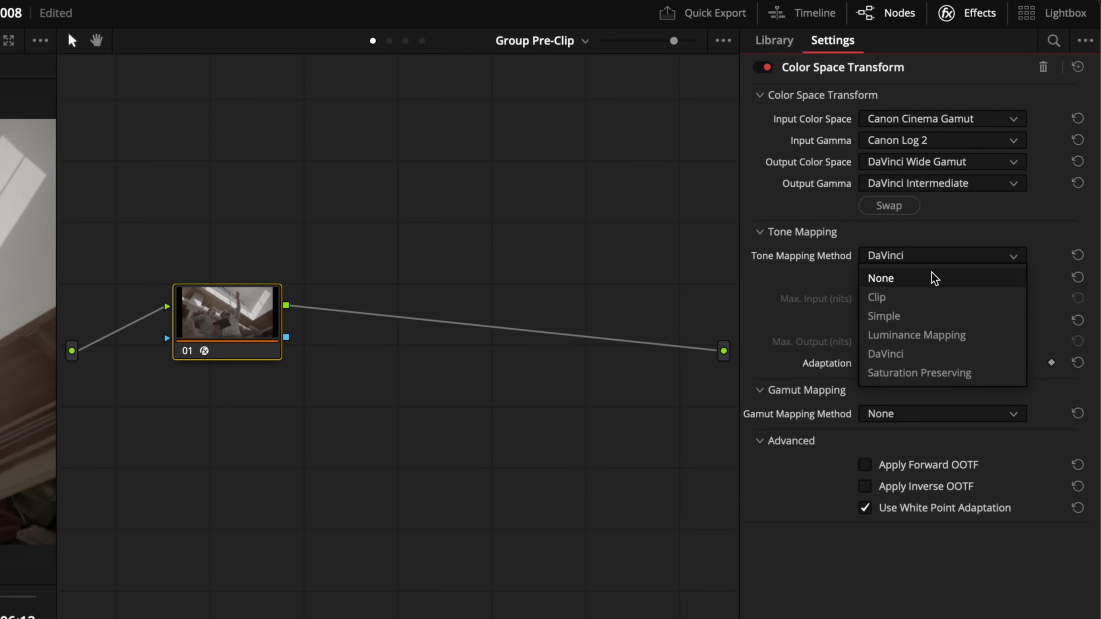
pyautogui.click(934, 278)
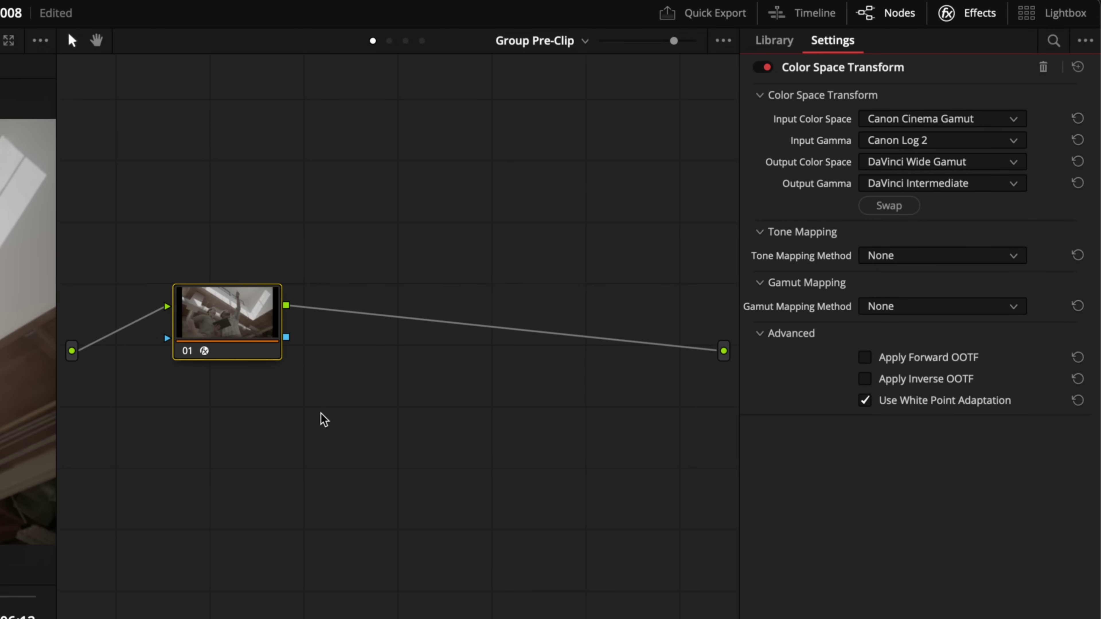
# Label the node ToDWG and return to the clip-level node graph.
pyautogui.click(238, 332)
pyautogui.write('ToDWG')
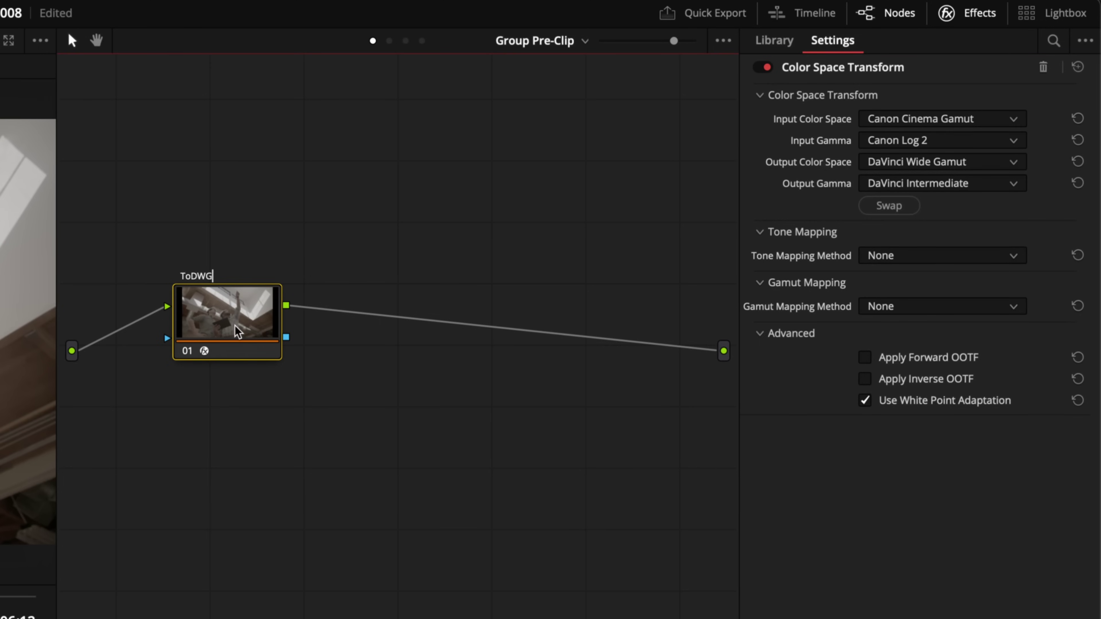
pyautogui.click(505, 41)
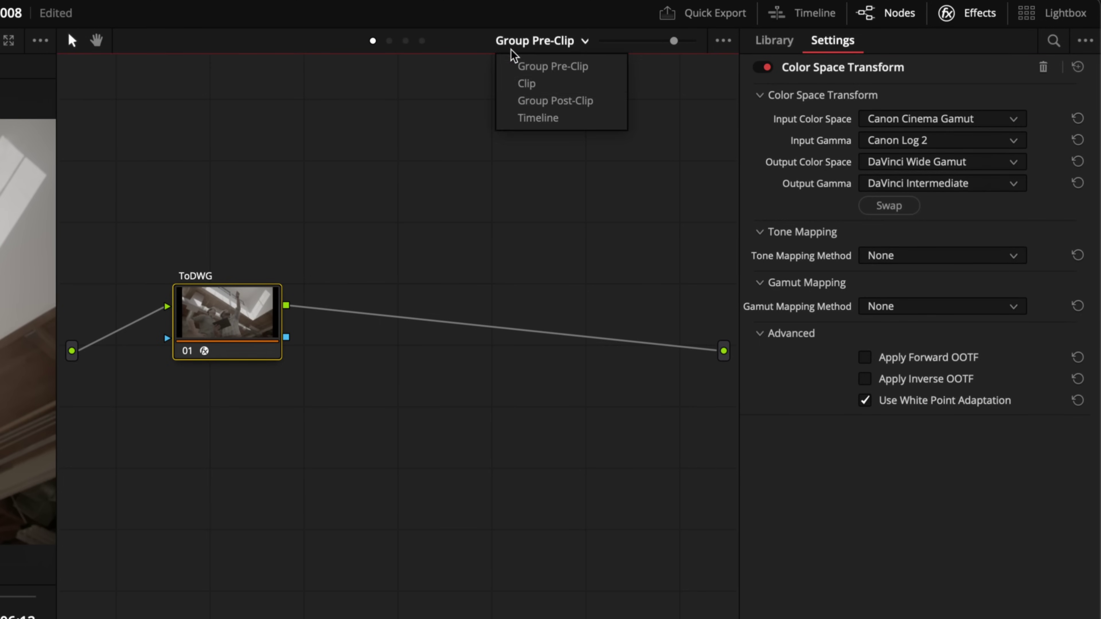
pyautogui.click(522, 82)
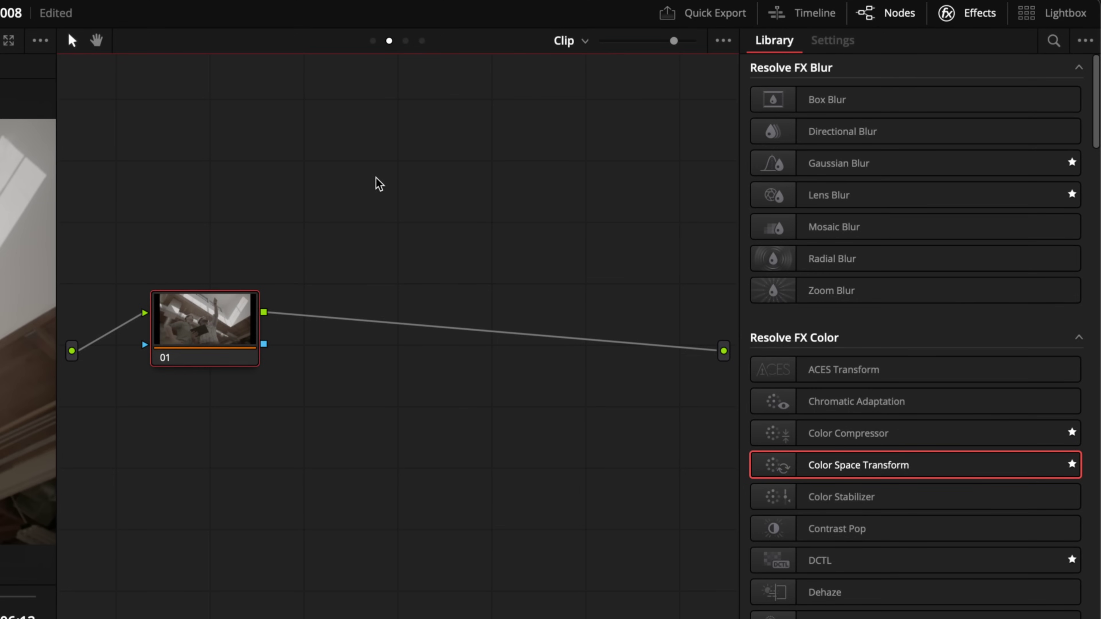
pyautogui.click(578, 42)
# In Group Post-Clip, add a Color Space Transform with input DaVinci Wide Gamut / DaVinci Intermediate.
pyautogui.click(575, 101)
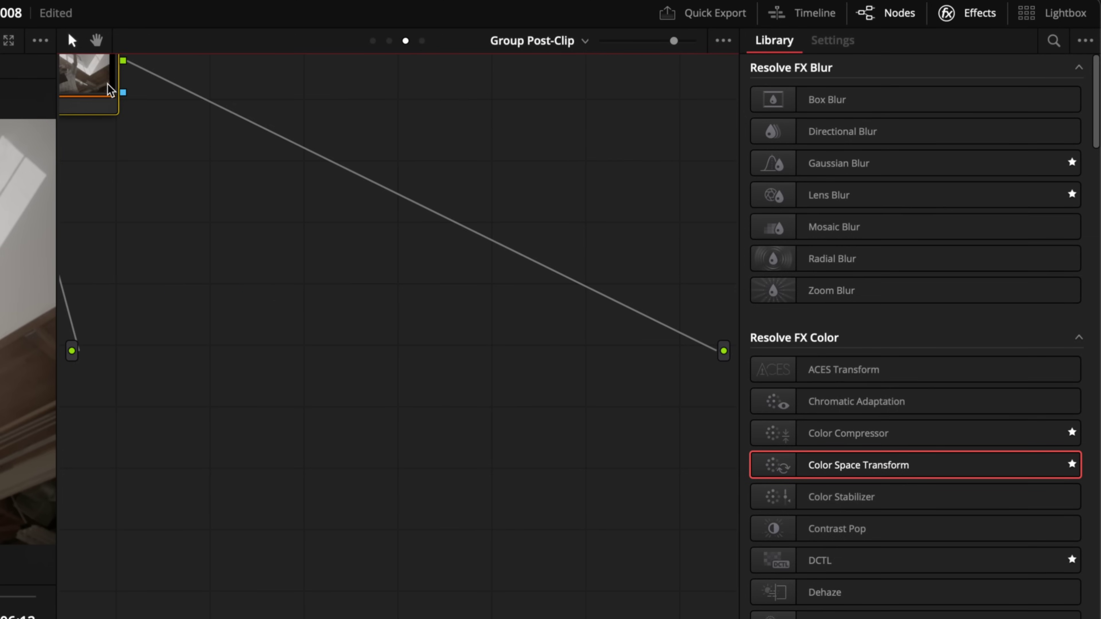
pyautogui.moveTo(109, 89); pyautogui.dragTo(281, 313)
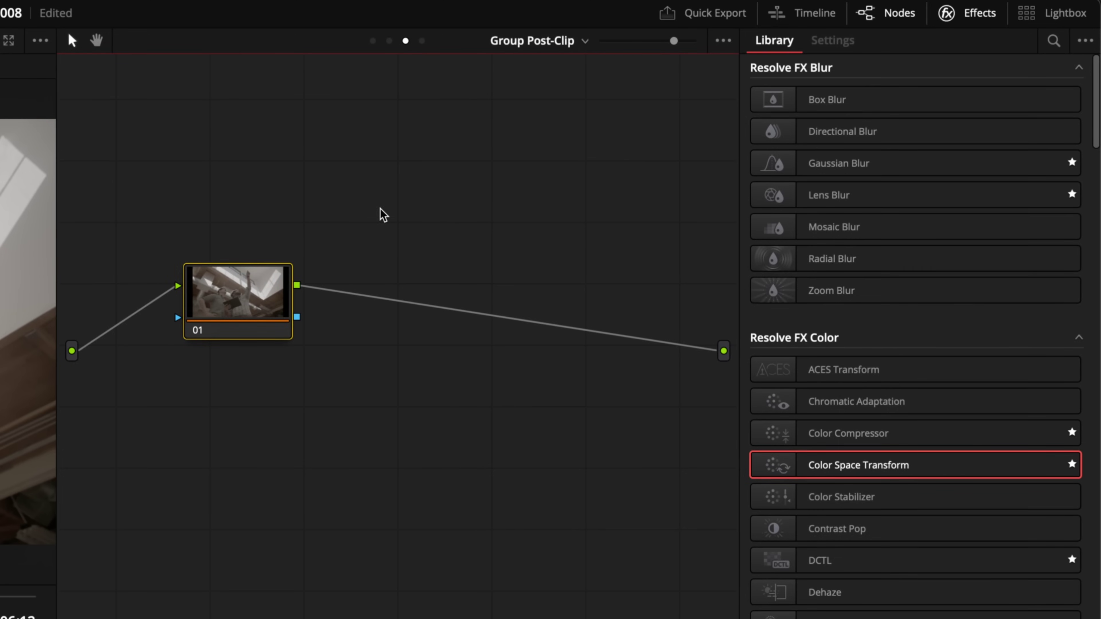
pyautogui.moveTo(921, 473); pyautogui.dragTo(267, 311)
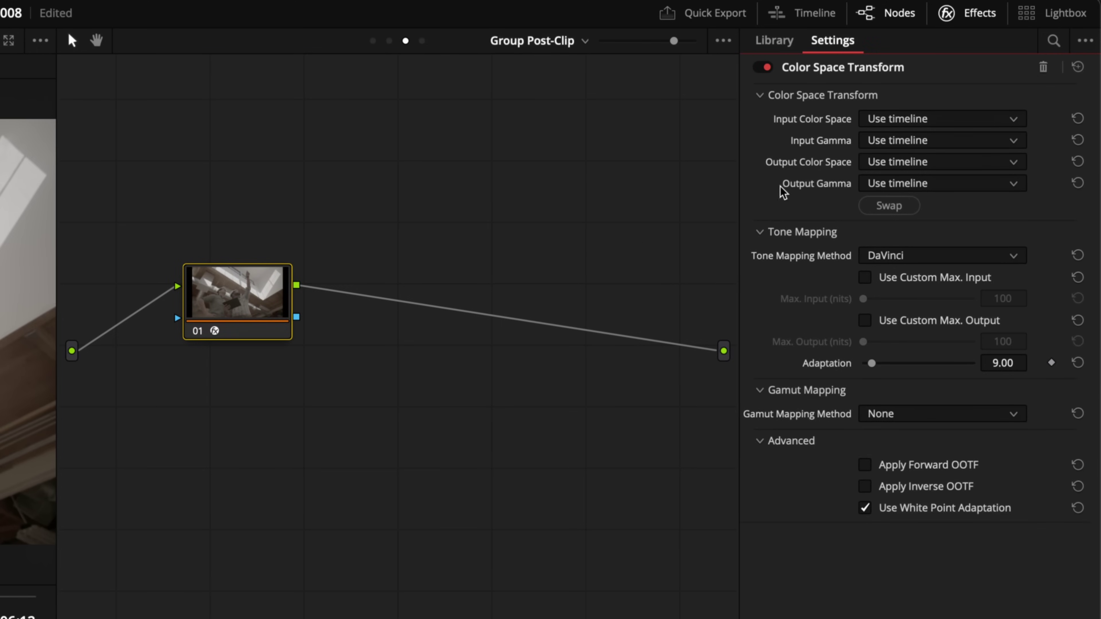
pyautogui.click(892, 126)
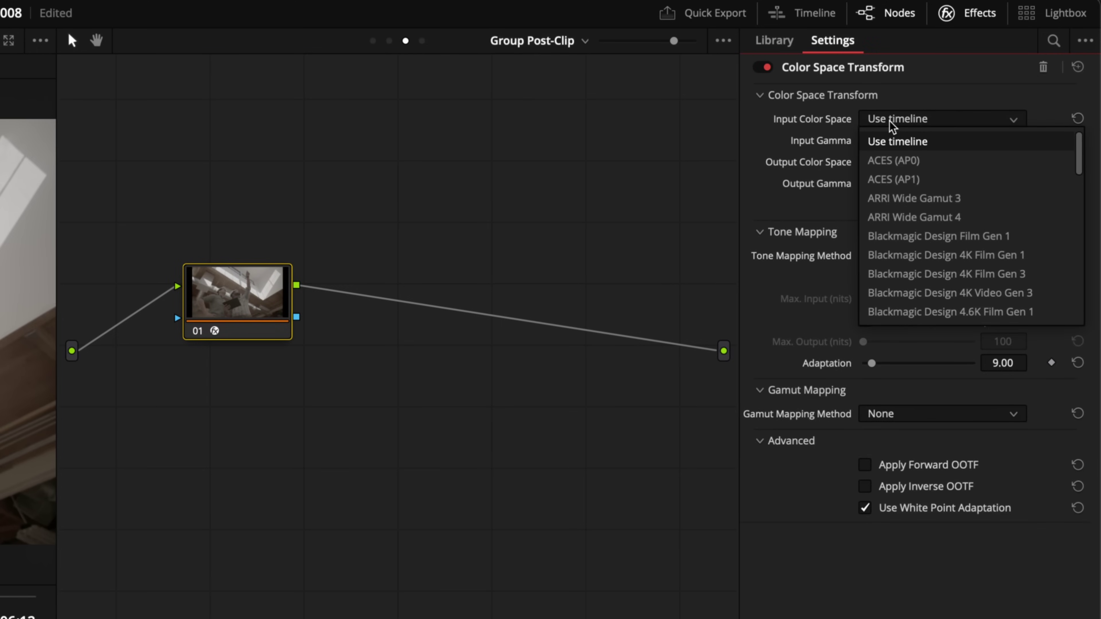
pyautogui.scroll(-3, 880, 178)
pyautogui.click(886, 312)
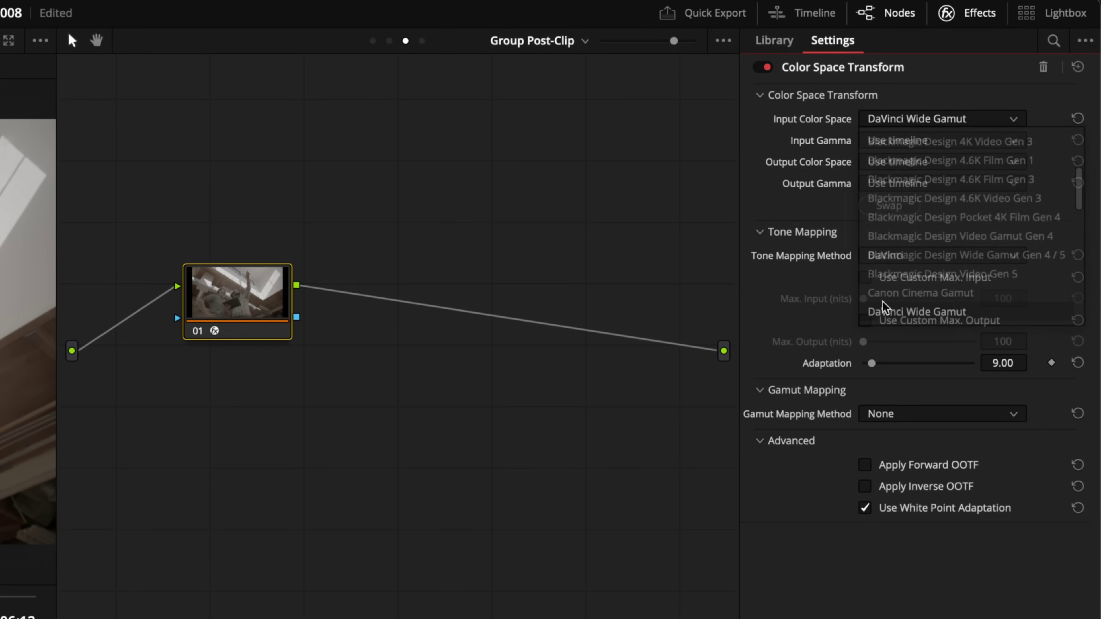
pyautogui.click(895, 148)
pyautogui.click(914, 331)
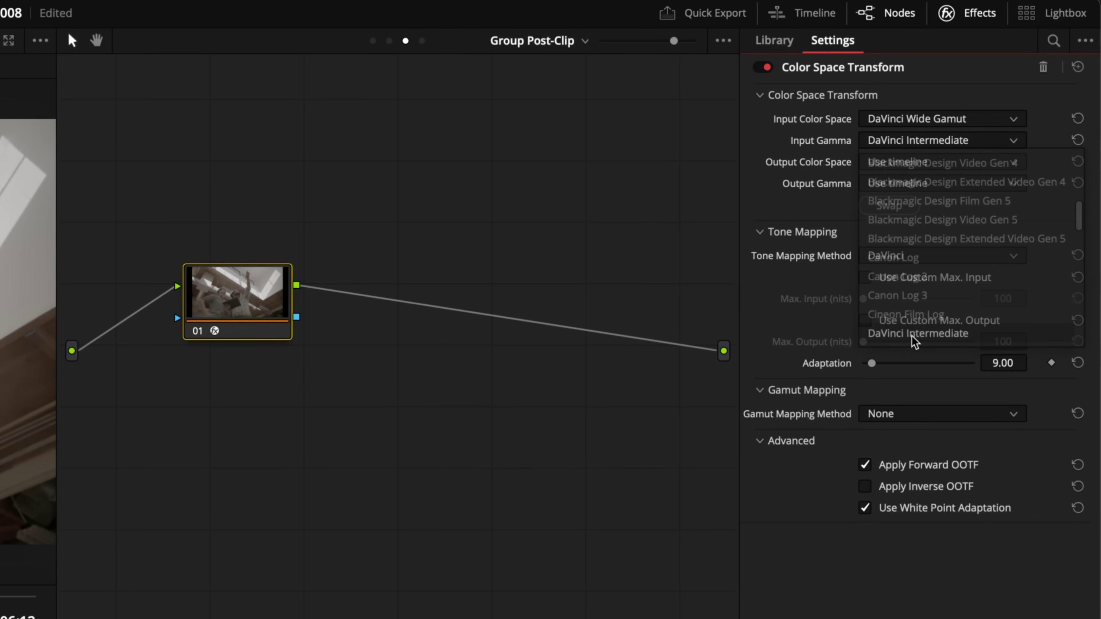
# Set output to Rec.709, Gamma 2.2, with Saturation Compression gamut mapping.
pyautogui.click(912, 163)
pyautogui.scroll(-10, 914, 236)
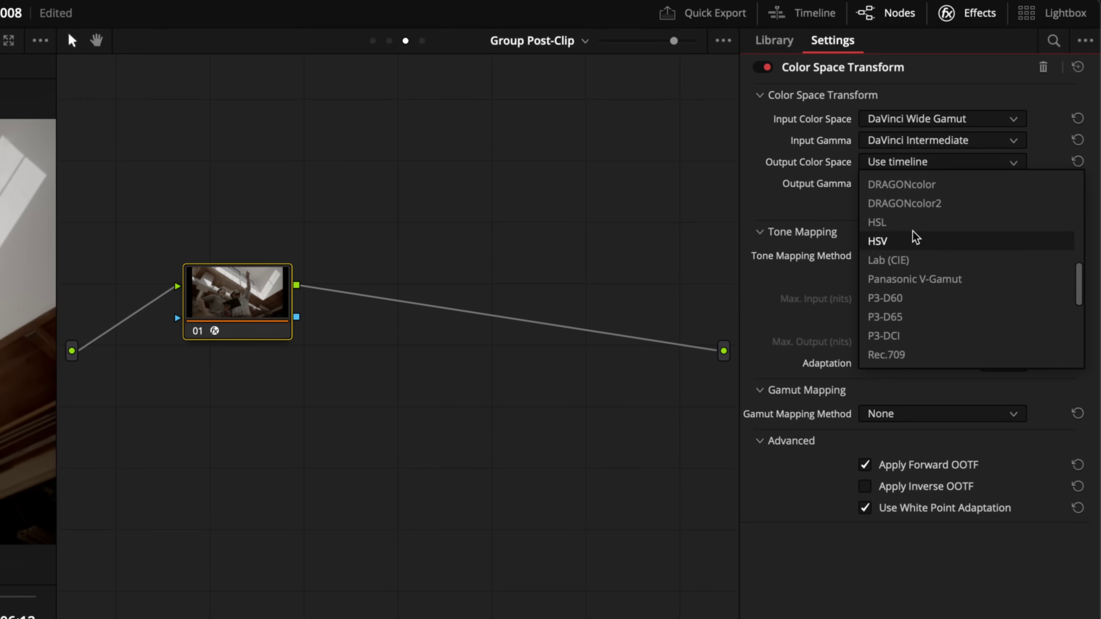
pyautogui.click(909, 357)
pyautogui.click(907, 185)
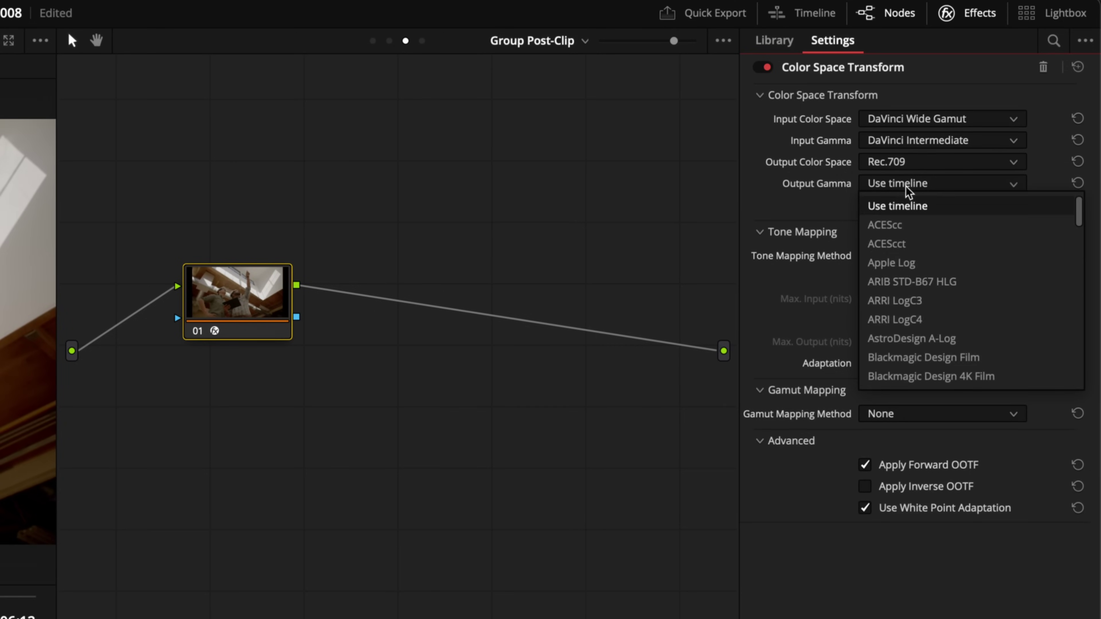
pyautogui.scroll(-5, 907, 191)
pyautogui.click(906, 375)
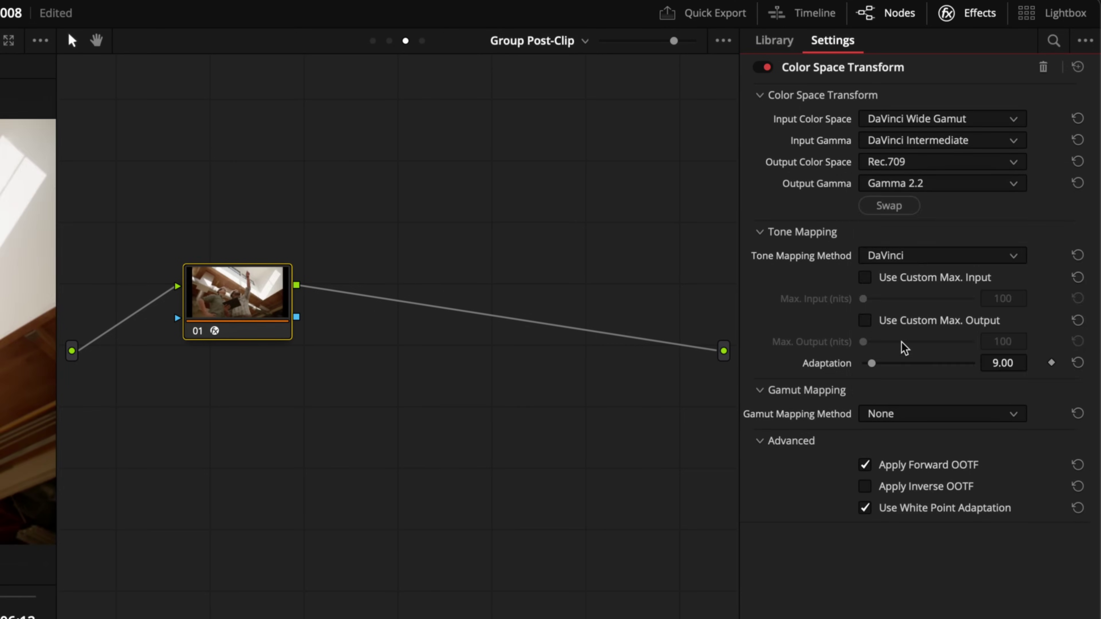
pyautogui.click(903, 423)
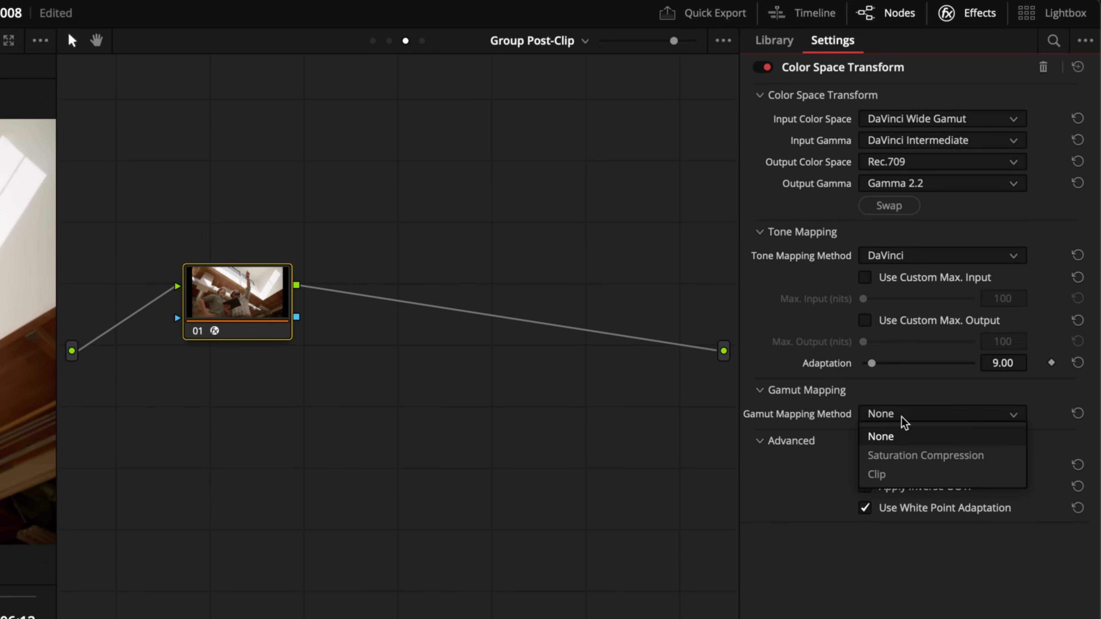
pyautogui.click(905, 456)
# Label the post-clip node ToRec709.
pyautogui.doubleClick(240, 300)
pyautogui.write('ToR')
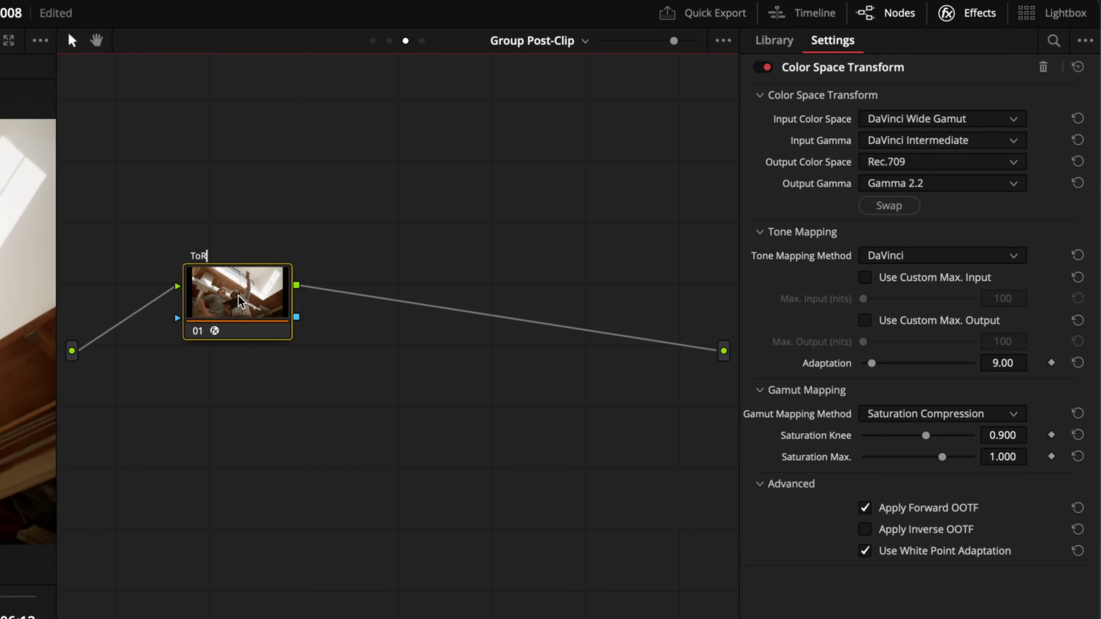
pyautogui.press('Return')
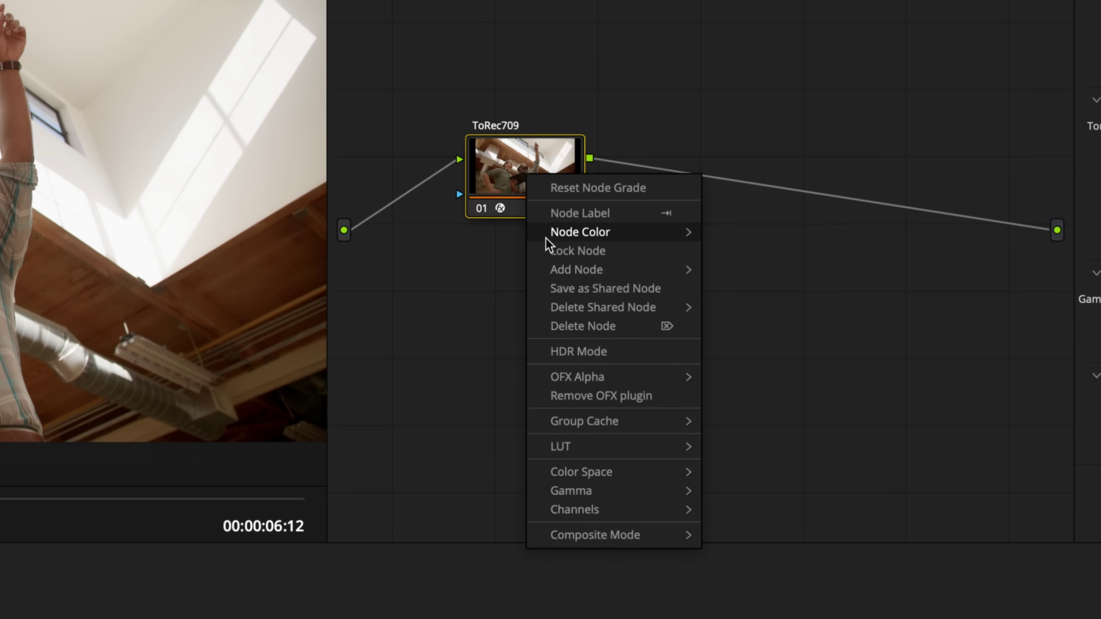
# Save the ToRec709 node as a shared node.
pyautogui.click(559, 289)
# Show all clips, select drone clip 04, then filter the strip by its clip colour.
pyautogui.click(194, 19)
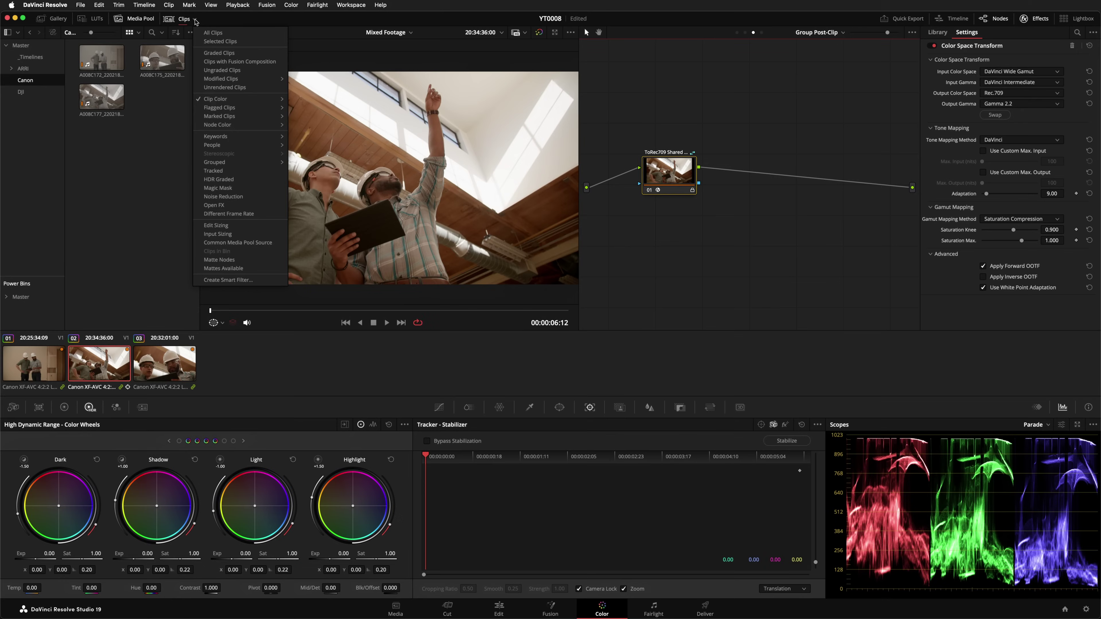
pyautogui.click(203, 33)
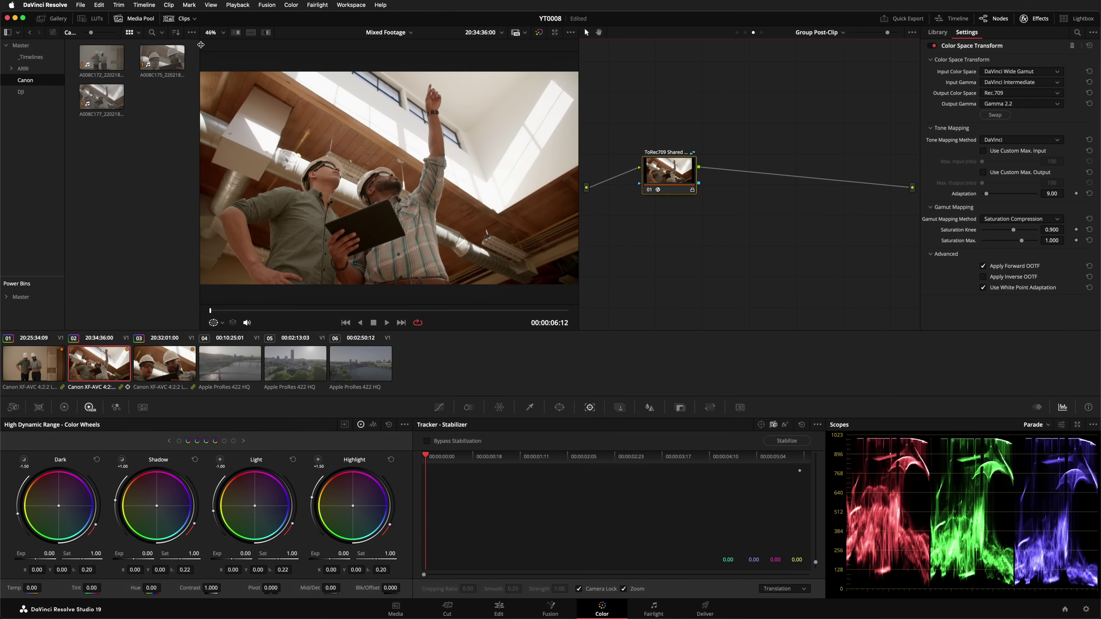
pyautogui.click(231, 363)
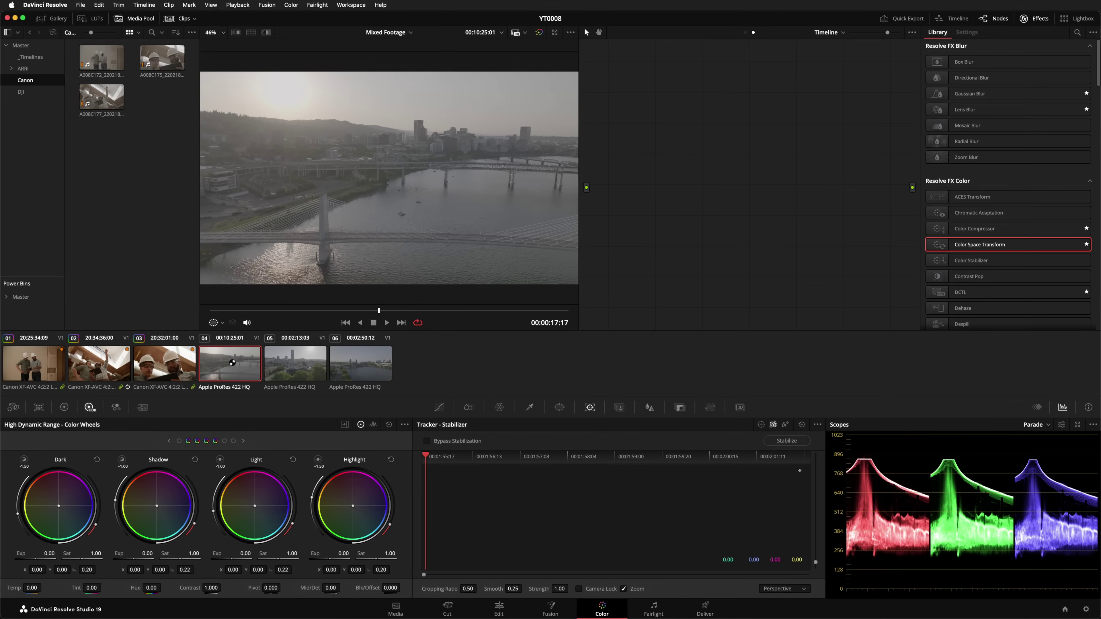
pyautogui.click(194, 18)
pyautogui.moveTo(239, 100)
pyautogui.click(305, 103)
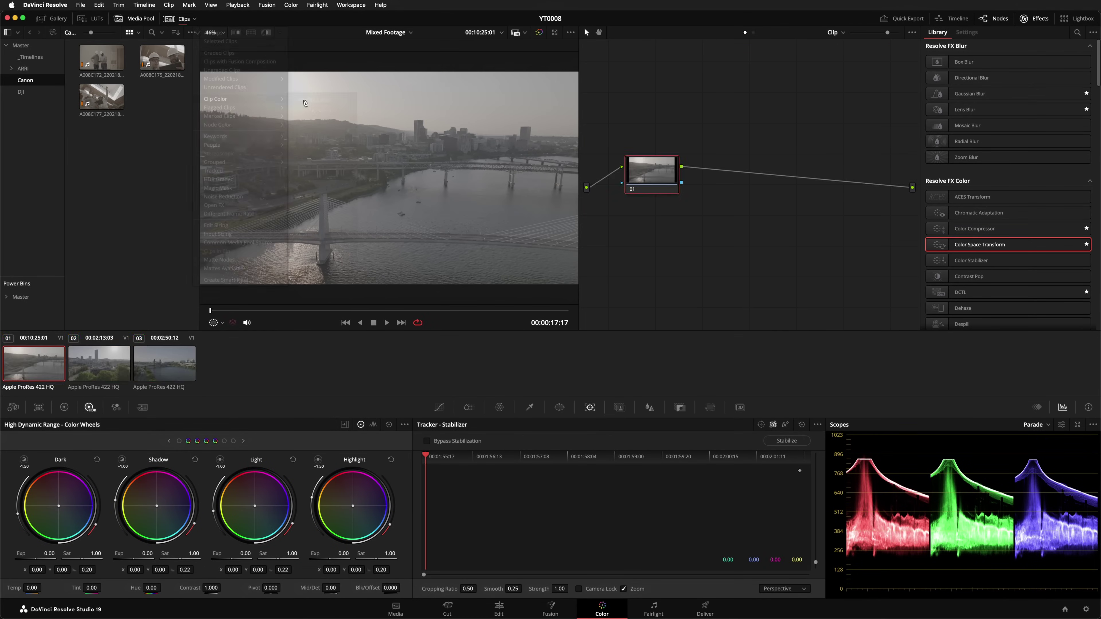
# Select the three drone clips and add them to a new group named Drone.
pyautogui.keyDown('shift'); pyautogui.click(144, 370); pyautogui.keyUp('shift')
pyautogui.rightClick(114, 370)
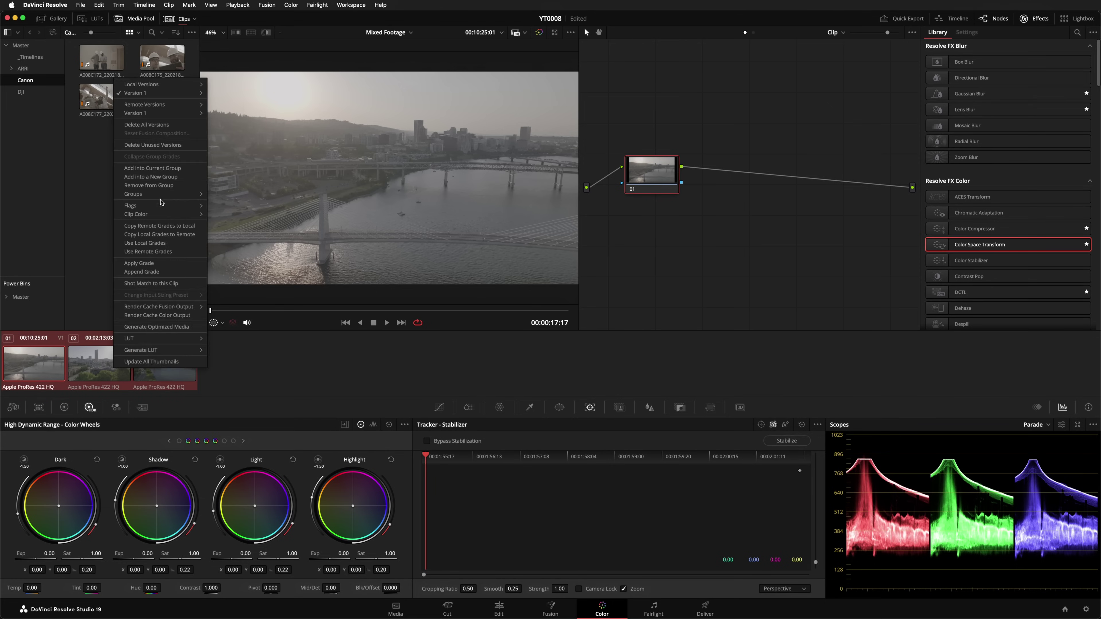
pyautogui.click(162, 182)
pyautogui.write('Drone')
pyautogui.press('Return')
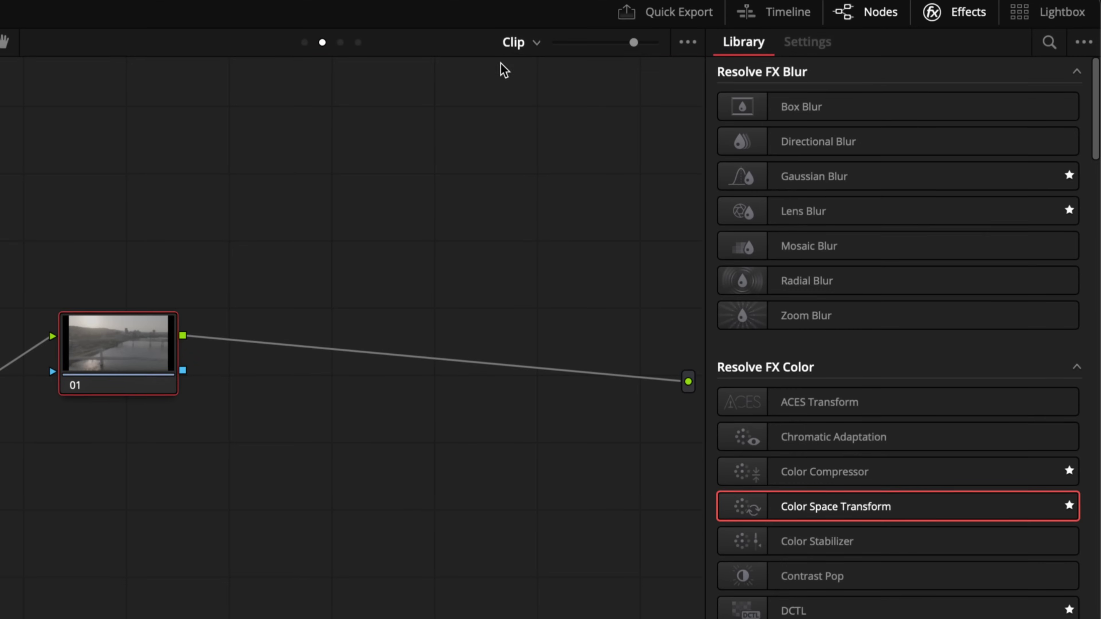
pyautogui.click(842, 35)
# In Group Pre-Clip, add a Color Space Transform with input DJI D-Gamut / DJI D-Log.
pyautogui.click(541, 70)
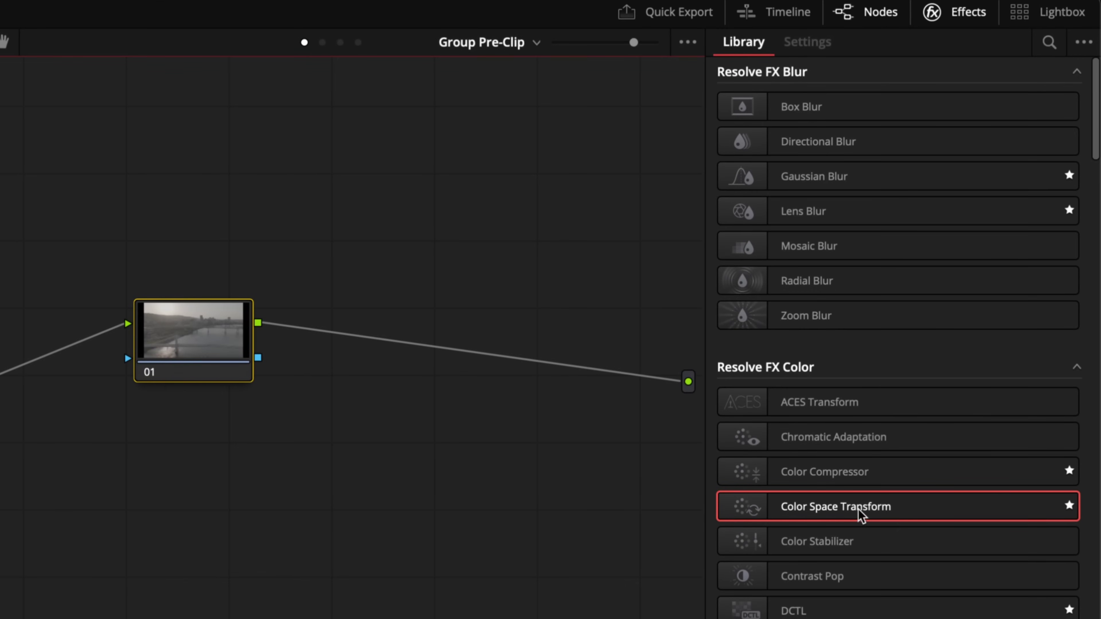
pyautogui.moveTo(792, 514); pyautogui.dragTo(211, 339)
pyautogui.click(871, 128)
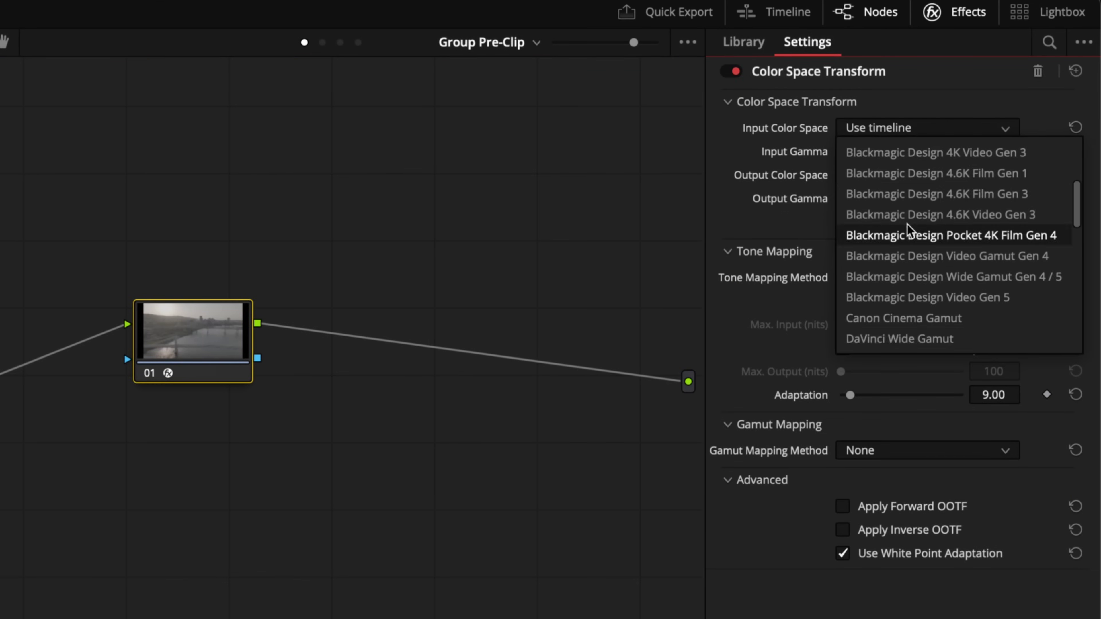
pyautogui.scroll(-2, 910, 304)
pyautogui.click(909, 314)
pyautogui.click(894, 152)
pyautogui.scroll(-2, 936, 259)
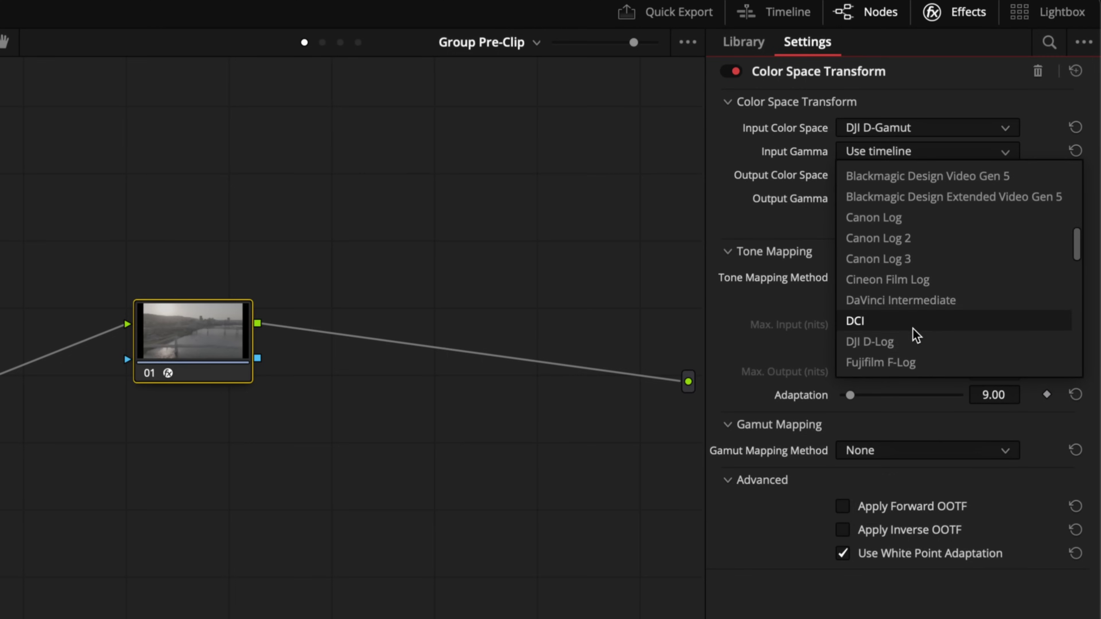
pyautogui.click(915, 340)
# Set the transform output to DaVinci Wide Gamut / DaVinci Intermediate with tone mapping None.
pyautogui.click(938, 176)
pyautogui.scroll(-3, 908, 257)
pyautogui.click(899, 386)
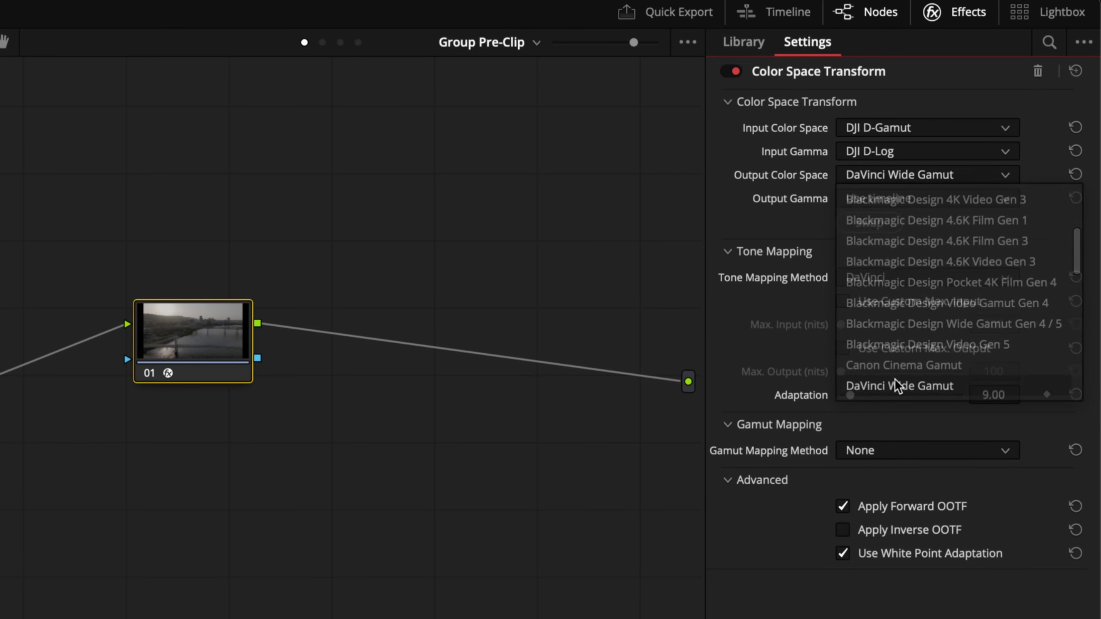
pyautogui.click(899, 198)
pyautogui.scroll(-5, 909, 364)
pyautogui.click(912, 408)
pyautogui.click(867, 278)
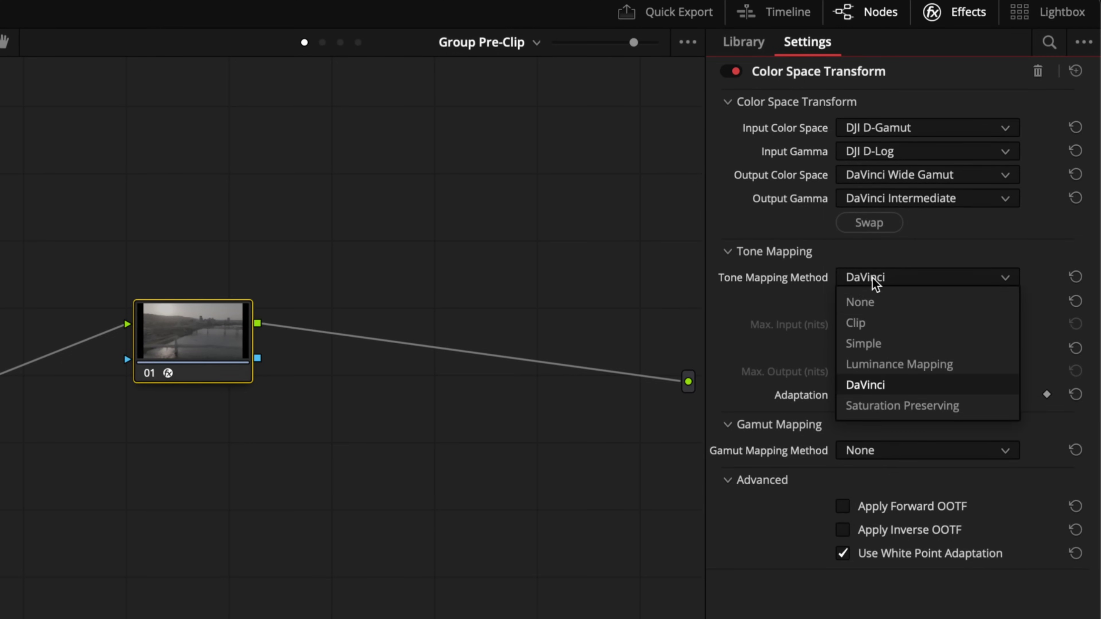
pyautogui.click(860, 301)
pyautogui.click(517, 52)
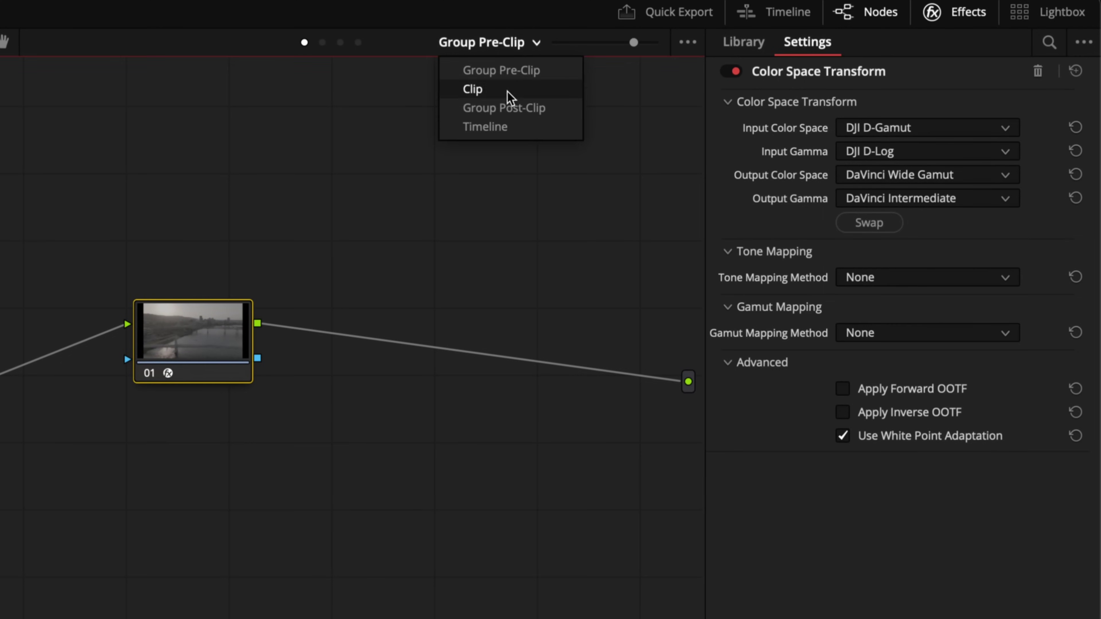
pyautogui.click(509, 108)
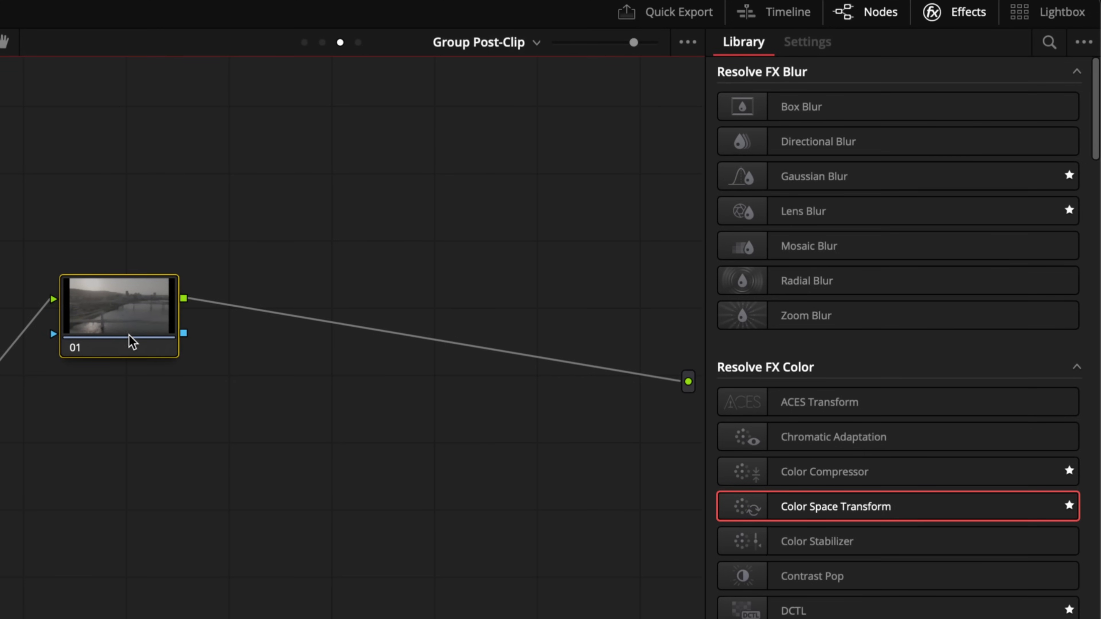
# Add the shared ToRec709 node after node 01 in the Drone post-clip graph.
pyautogui.rightClick(128, 335)
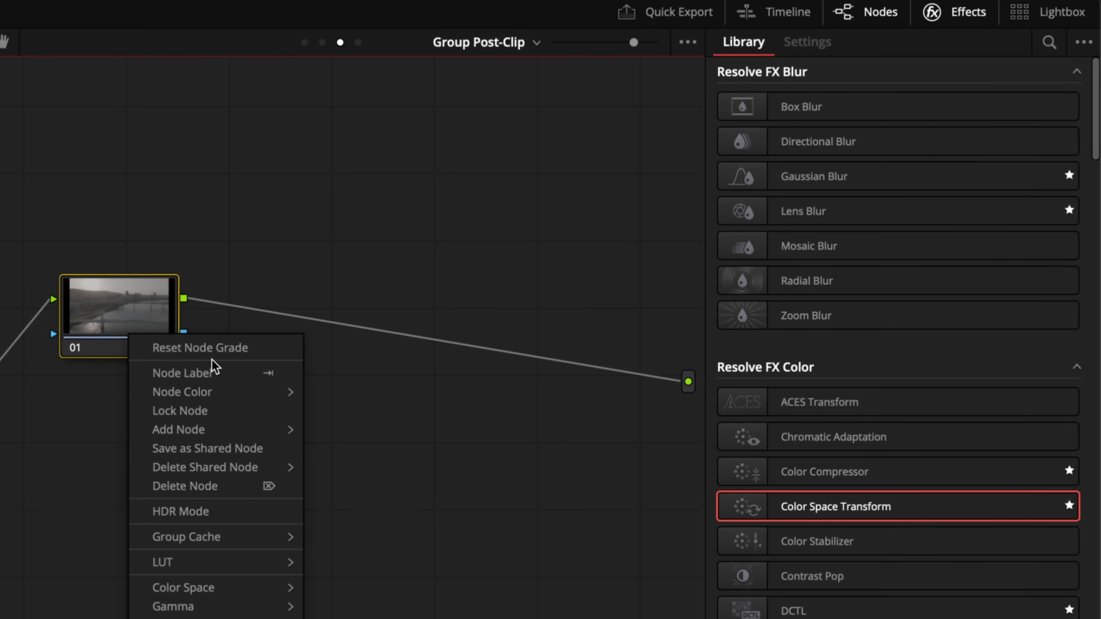
pyautogui.moveTo(225, 432)
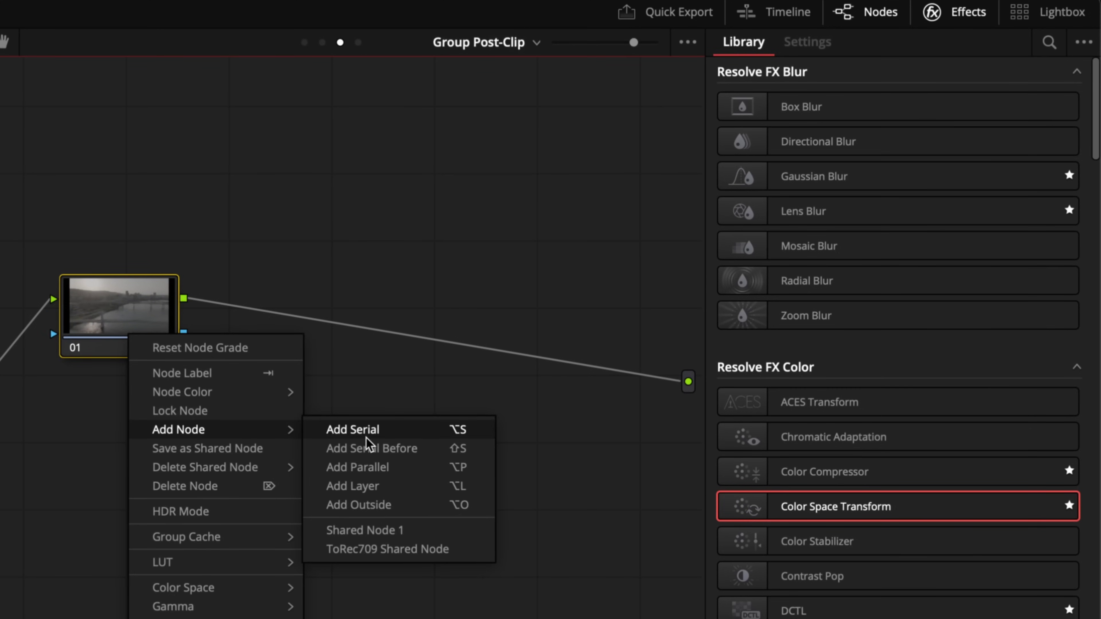
pyautogui.click(366, 550)
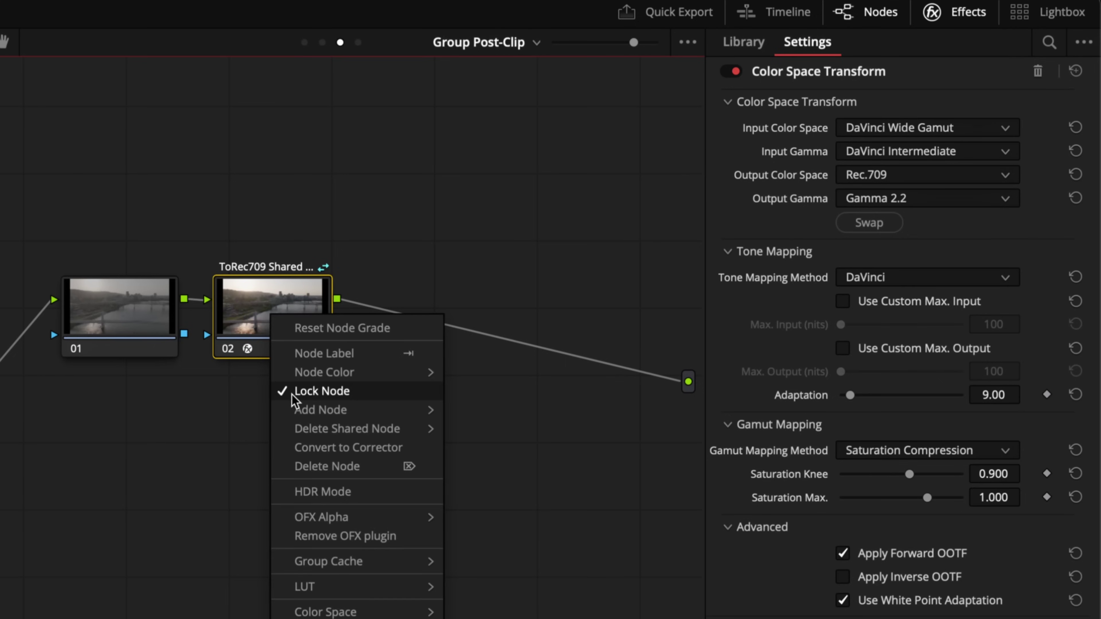
# Change the shared node's output gamma to Gamma 2.4.
pyautogui.click(291, 392)
pyautogui.click(903, 199)
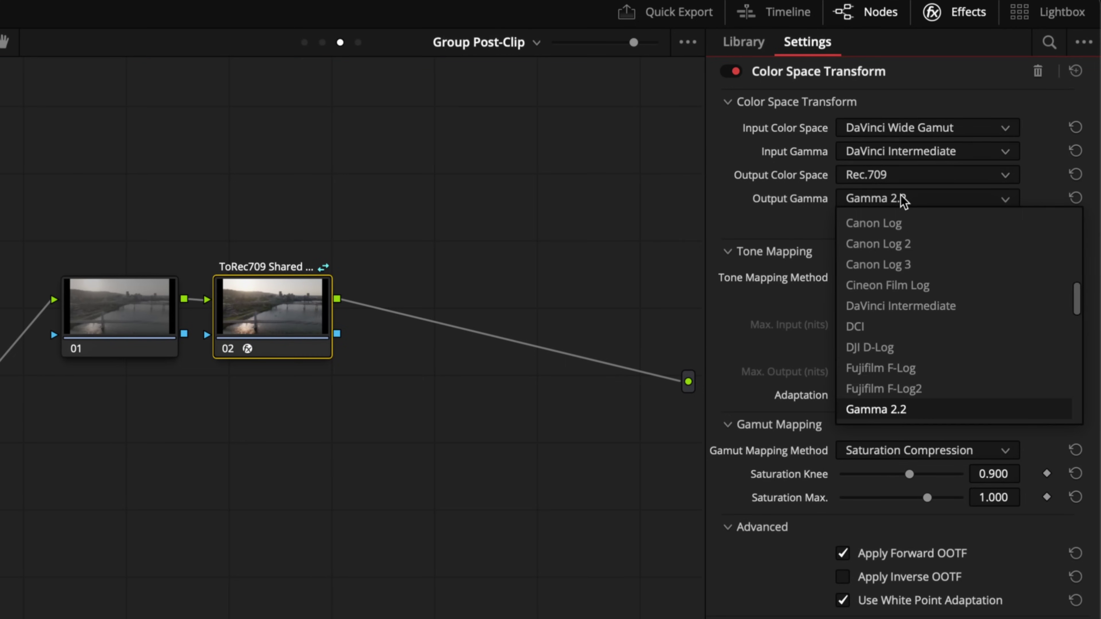
pyautogui.scroll(-2, 936, 321)
pyautogui.click(946, 375)
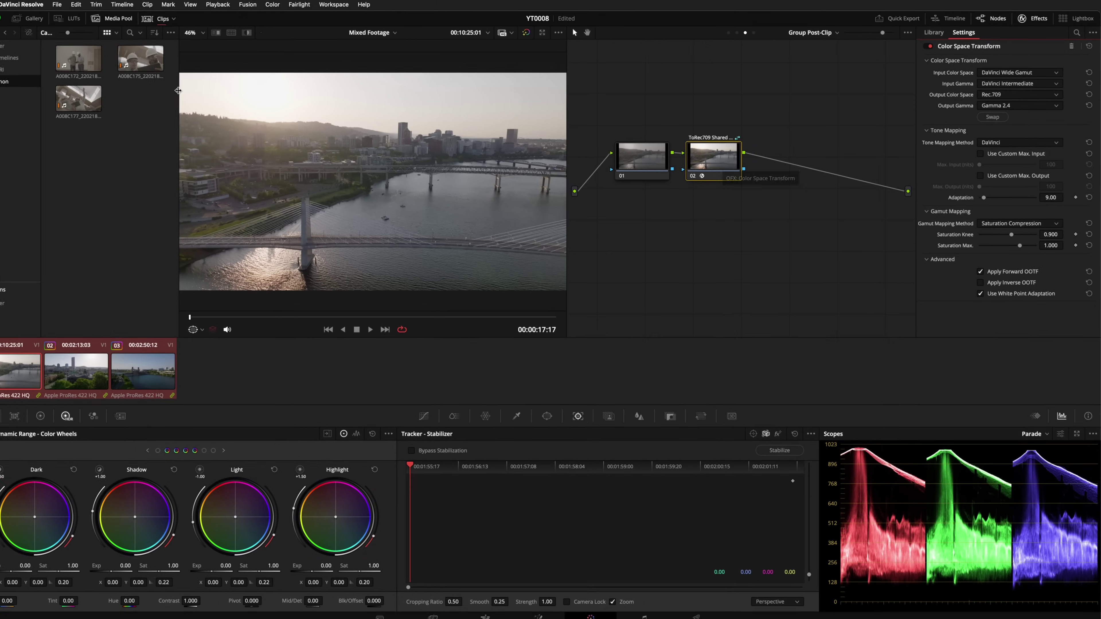
pyautogui.click(197, 19)
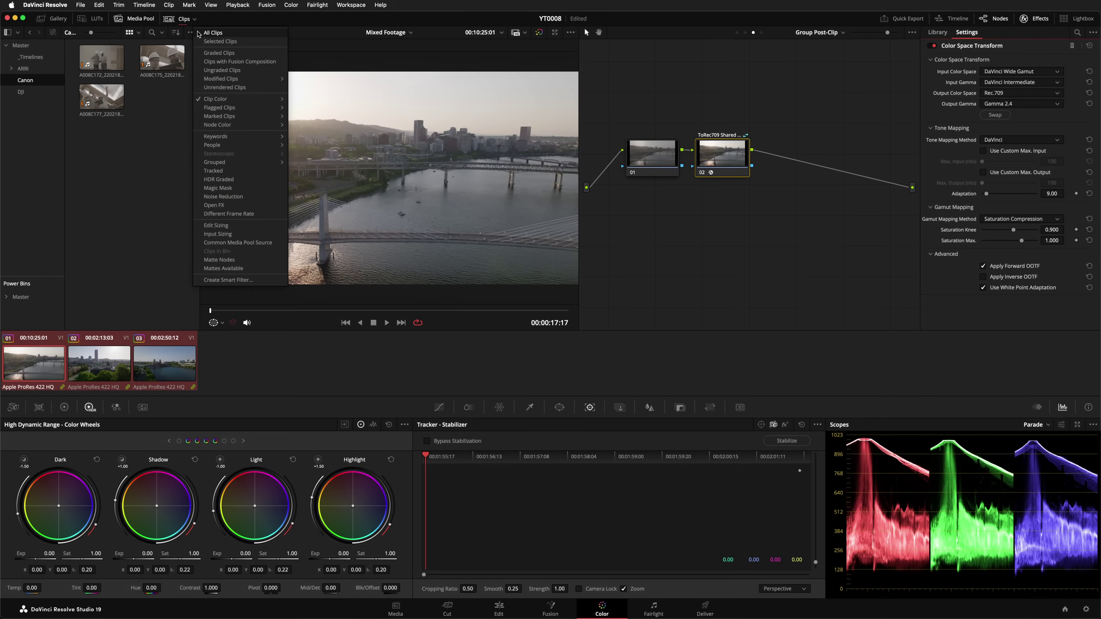
# Show all six clips and select Canon clip 02 to check its node graph.
pyautogui.click(199, 33)
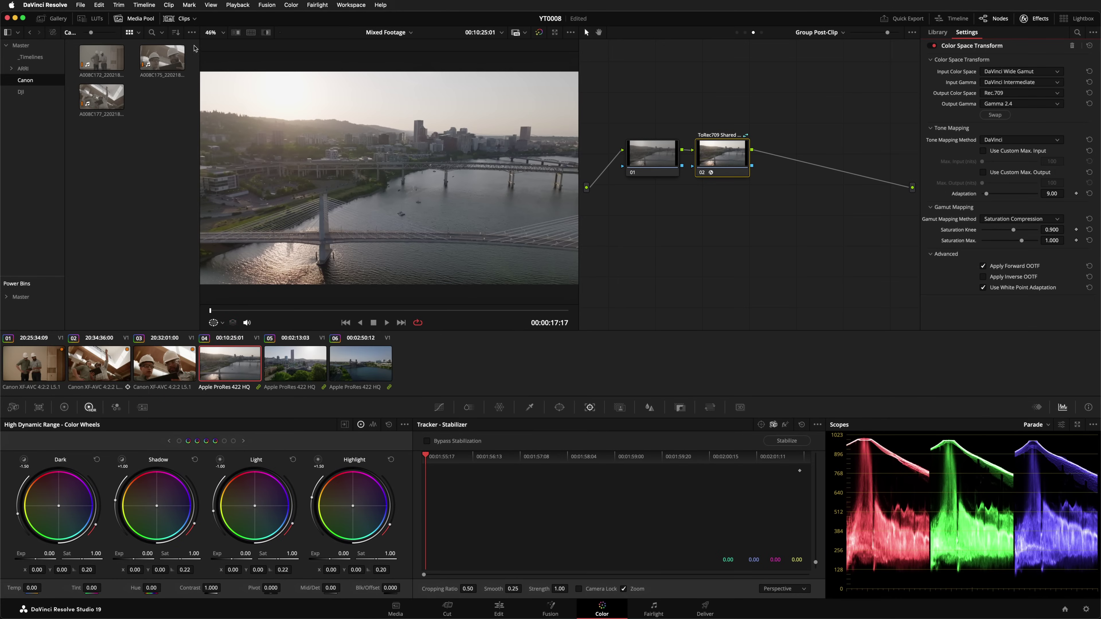
pyautogui.click(99, 361)
pyautogui.click(667, 178)
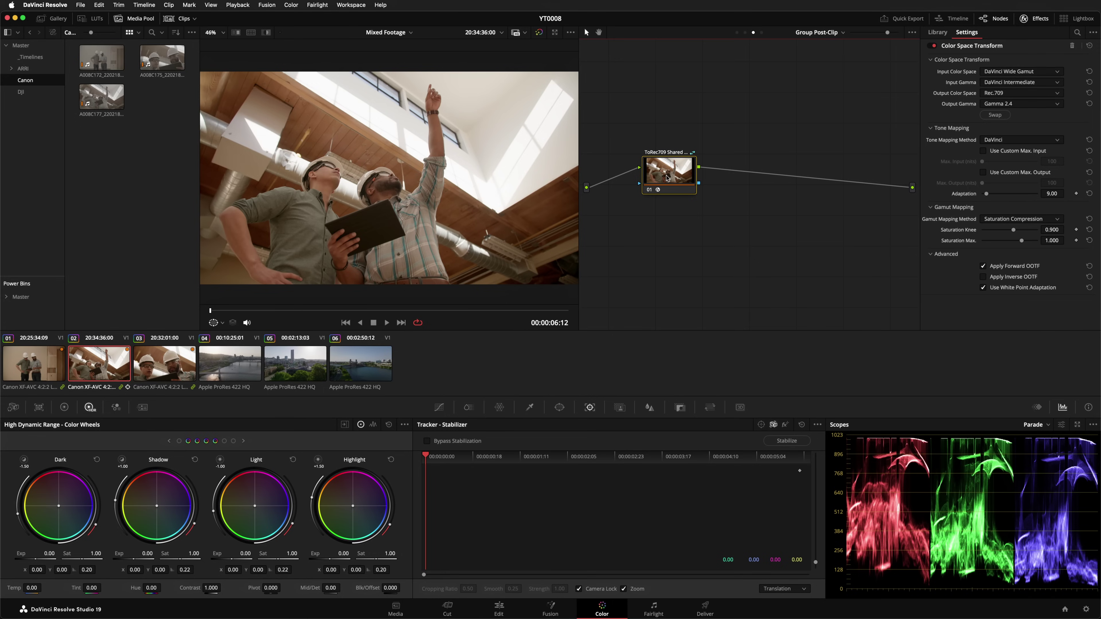